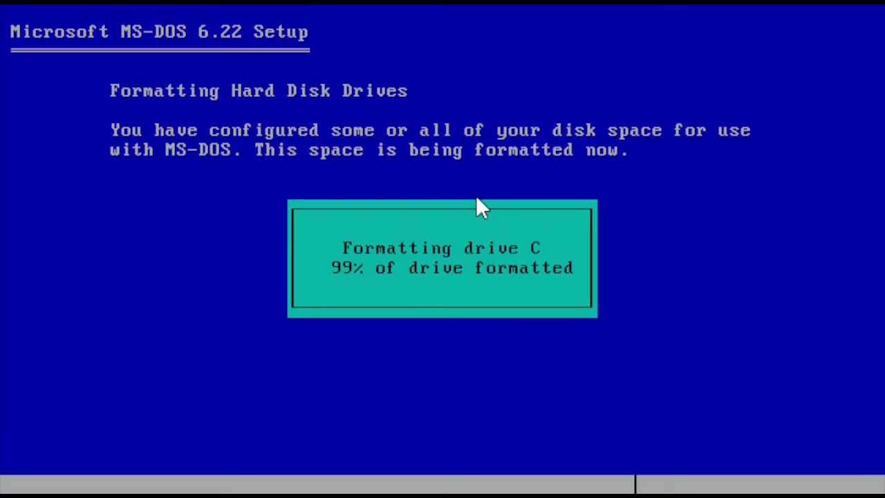
- Set the MS-DOS keyboard layout to Germany and confirm the requests for Setup Disk #1
{"action": "key", "text": "Up"}
{"action": "key", "text": "Return"}
{"action": "key", "text": "Up"}
{"action": "key", "text": "Up"}
{"action": "key", "text": "Up"}
{"action": "key", "text": "Up"}
{"action": "key", "text": "Up"}
{"action": "key", "text": "Up"}
{"action": "key", "text": "Up"}
{"action": "key", "text": "Up"}
{"action": "key", "text": "Up"}
{"action": "key", "text": "Up"}
{"action": "key", "text": "Up"}
{"action": "key", "text": "Up"}
{"action": "key", "text": "Up"}
{"action": "key", "text": "Return"}
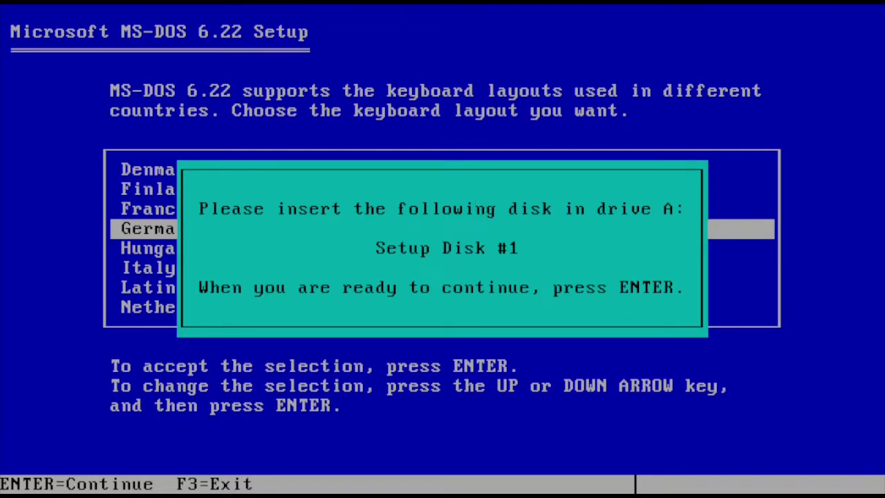
{"action": "key", "text": "Return"}
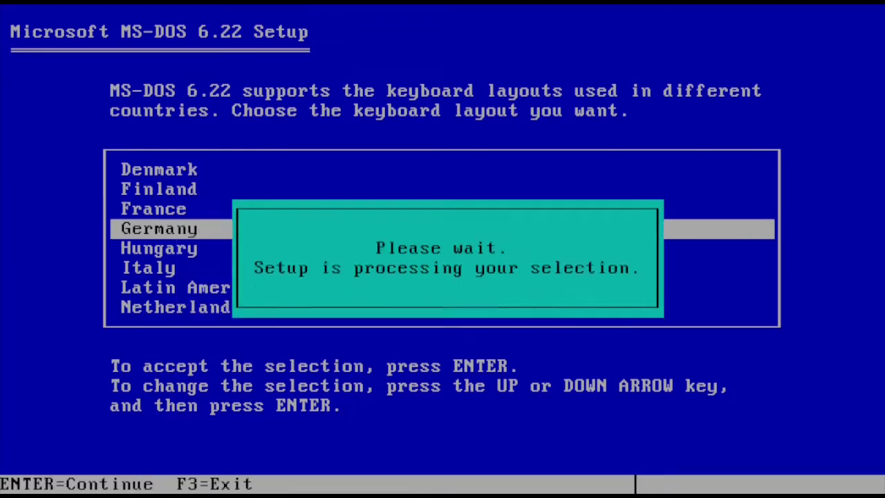
{"action": "key", "text": "Return"}
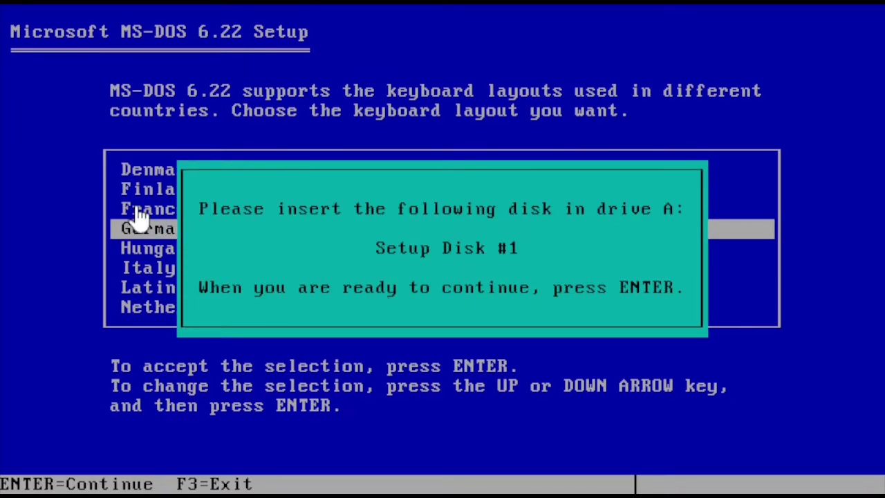
{"action": "key", "text": "Return"}
- Change the country in the system settings to Germany
{"action": "key", "text": "Up"}
{"action": "key", "text": "Up"}
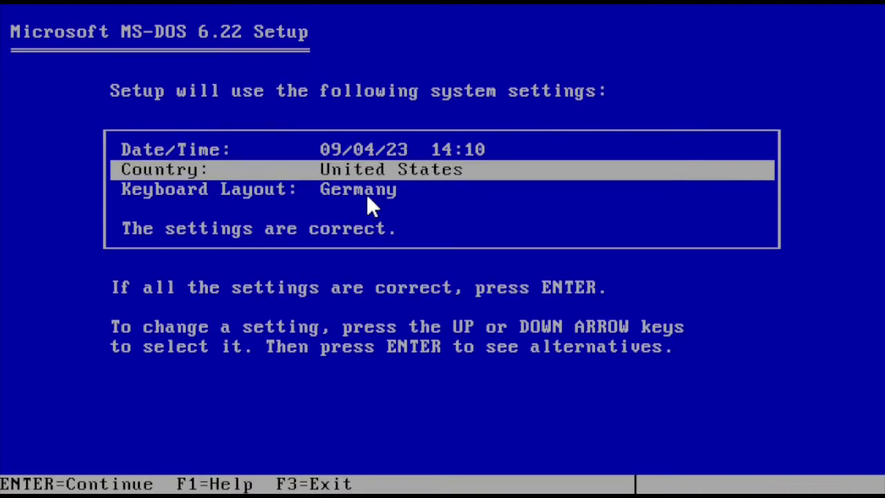
{"action": "key", "text": "Return"}
{"action": "key", "text": "Up"}
{"action": "key", "text": "Up"}
{"action": "key", "text": "Up"}
{"action": "key", "text": "Up"}
{"action": "key", "text": "Up"}
{"action": "key", "text": "Up"}
{"action": "key", "text": "Up"}
{"action": "key", "text": "Up"}
{"action": "key", "text": "Up"}
{"action": "key", "text": "Up"}
{"action": "key", "text": "Up"}
{"action": "key", "text": "Up"}
{"action": "key", "text": "Up"}
{"action": "key", "text": "Up"}
{"action": "key", "text": "Down"}
{"action": "key", "text": "Return"}
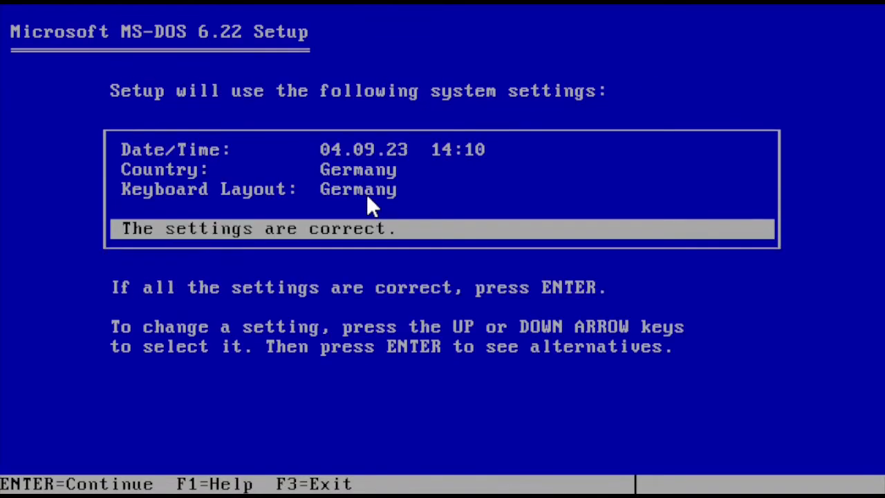
- Accept the system settings, install MS-DOS 6.22 through its remaining setup prompts, and restart the computer
{"action": "key", "text": "Return"}
{"action": "key", "text": "Return"}
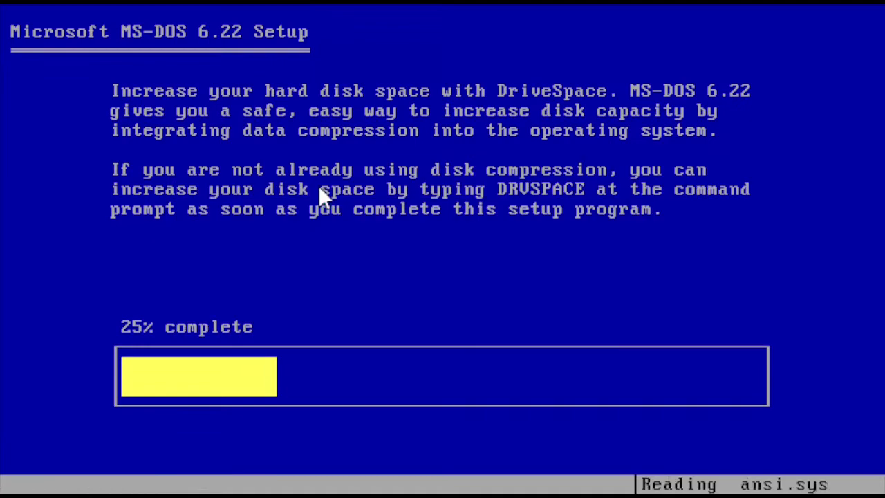
{"action": "key", "text": "Return"}
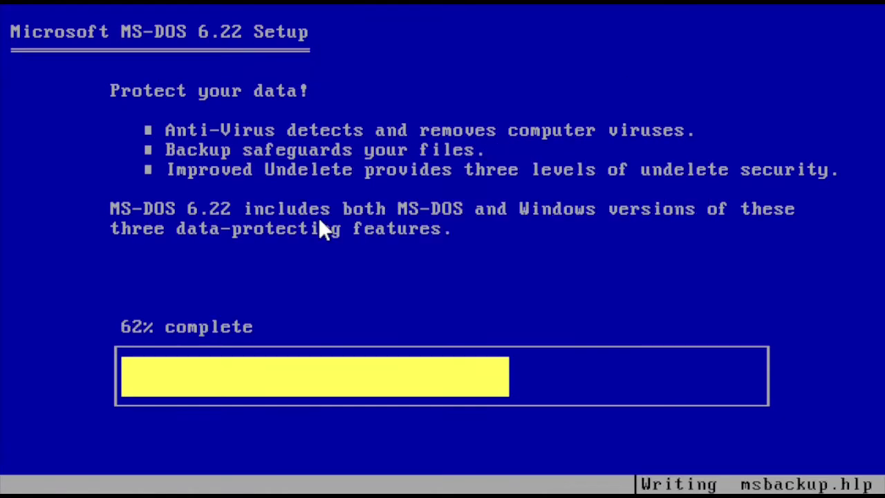
{"action": "key", "text": "Return"}
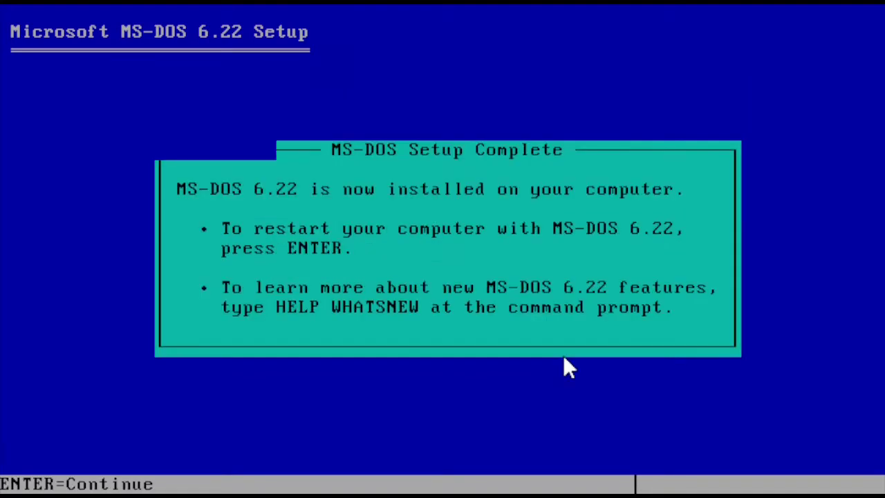
{"action": "key", "text": "Return"}
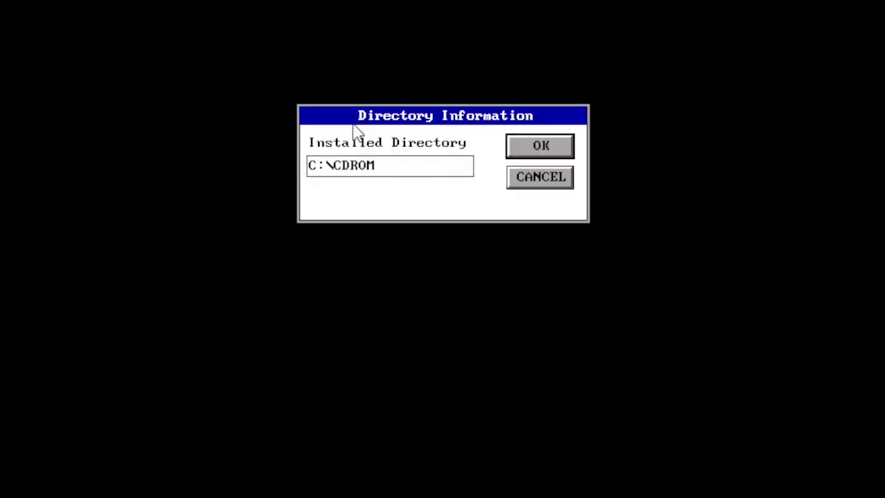
- Install the CD-ROM driver in C:\CDROM and reboot the computer
{"action": "key", "text": "Return"}
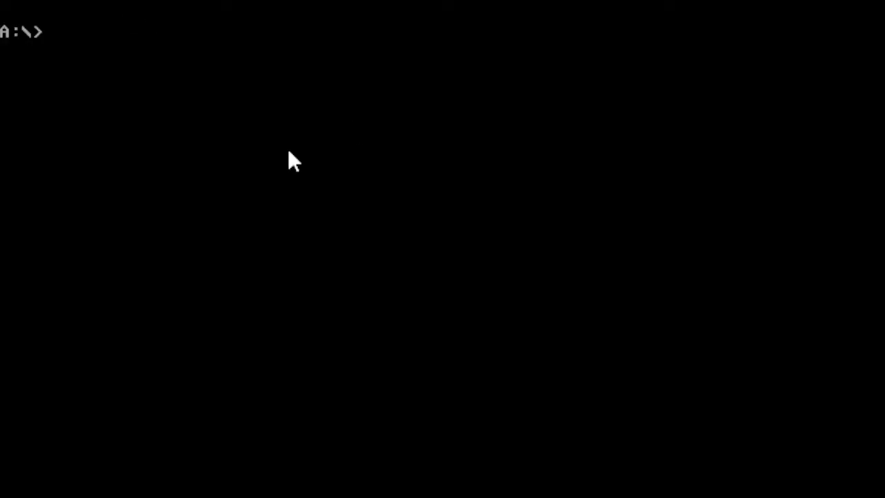
{"action": "key", "text": "ctrl+alt+Delete"}
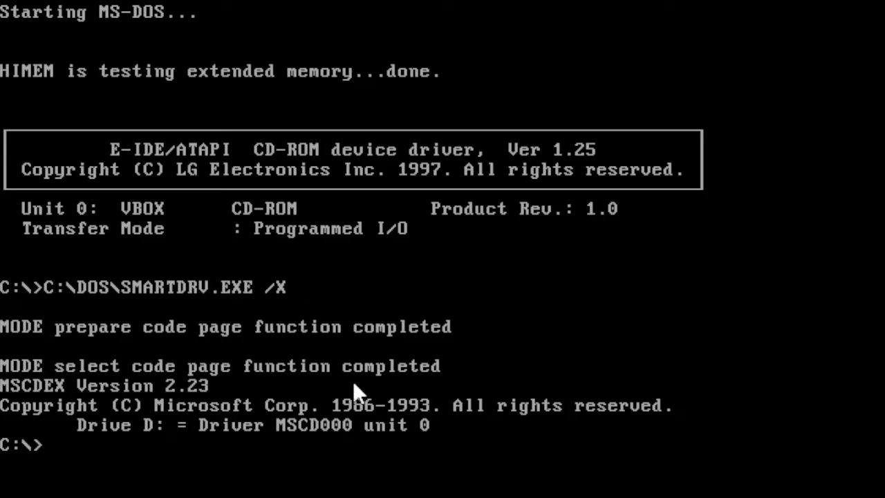
- Run setup from drive D: and continue Windows for Workgroups 3.11 Setup to the identified hardware and software list
{"action": "type", "text": "d:"}
{"action": "key", "text": "Return"}
{"action": "type", "text": "setup"}
{"action": "key", "text": "Return"}
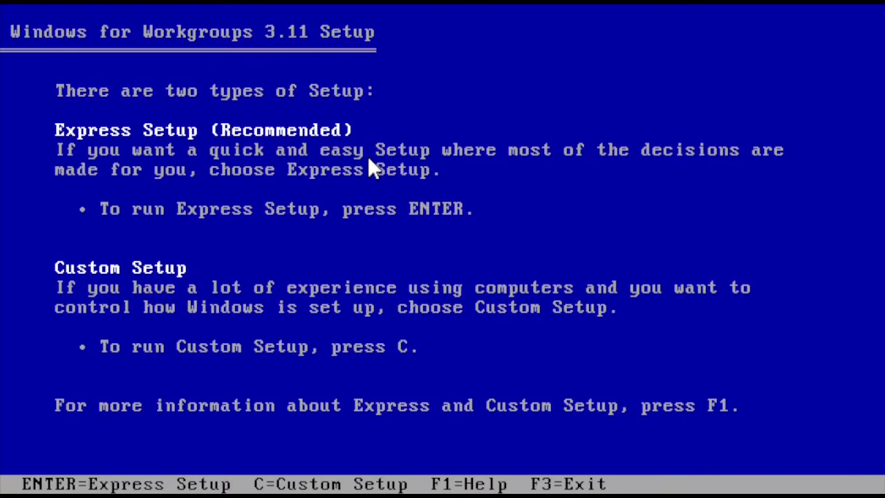
{"action": "key", "text": "Return"}
{"action": "key", "text": "Return"}
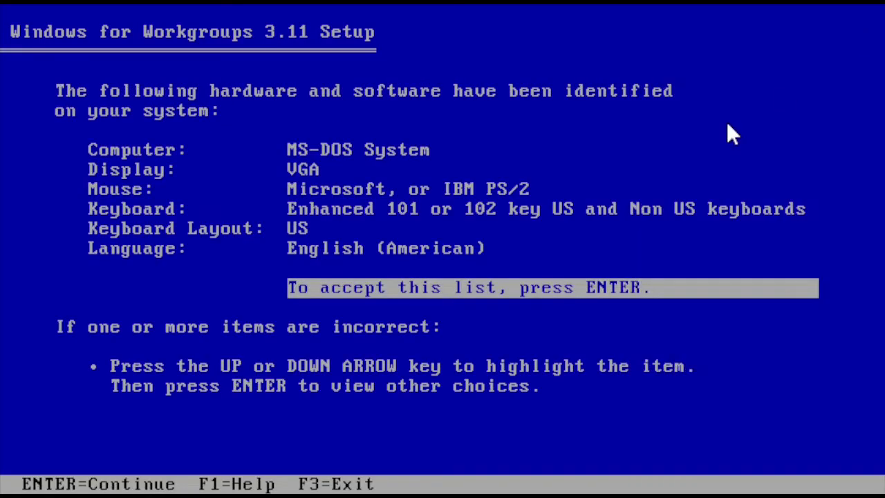
- Set the Windows for Workgroups keyboard layout to German and accept the hardware and software list
{"action": "key", "text": "Up"}
{"action": "key", "text": "Up"}
{"action": "key", "text": "Return"}
{"action": "key", "text": "Down"}
{"action": "key", "text": "Down"}
{"action": "key", "text": "Down"}
{"action": "key", "text": "Down"}
{"action": "key", "text": "Down"}
{"action": "key", "text": "Down"}
{"action": "key", "text": "Down"}
{"action": "key", "text": "Down"}
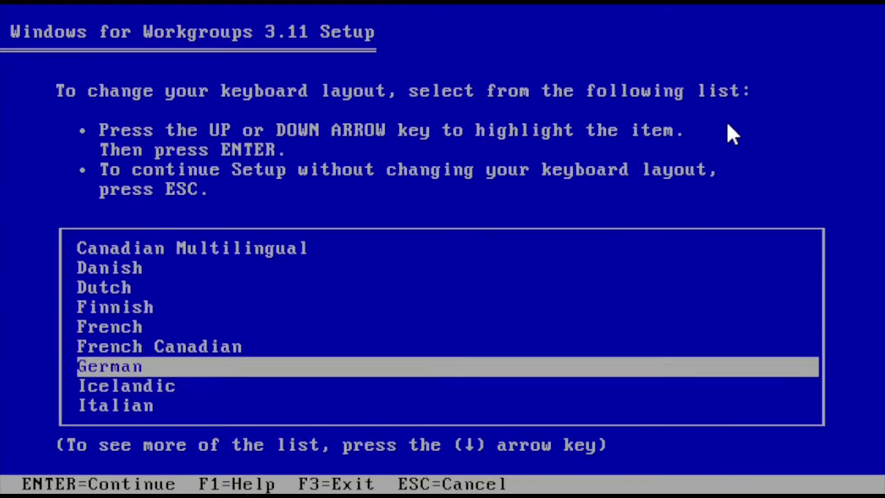
{"action": "key", "text": "Return"}
{"action": "key", "text": "Down"}
{"action": "key", "text": "Down"}
{"action": "key", "text": "Return"}
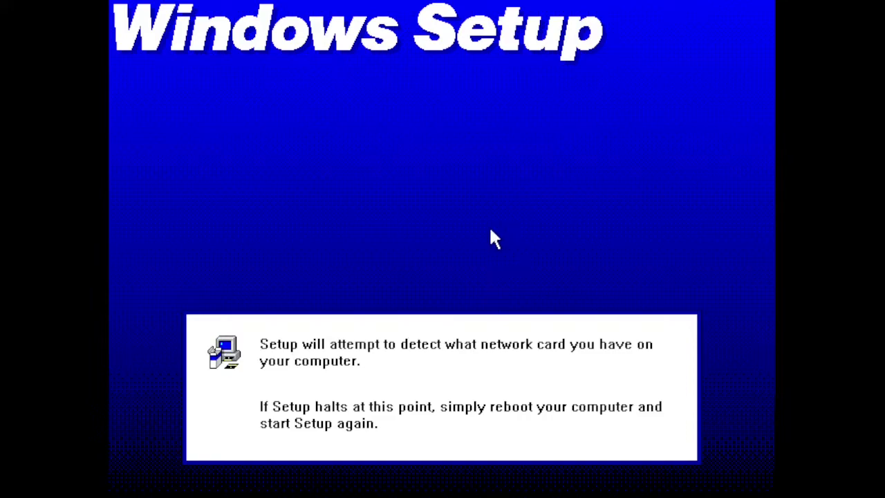
- Enter the user's name, then continue with selective Windows component setup and printer setup both turned off
{"action": "type", "text": "Nicolas"}
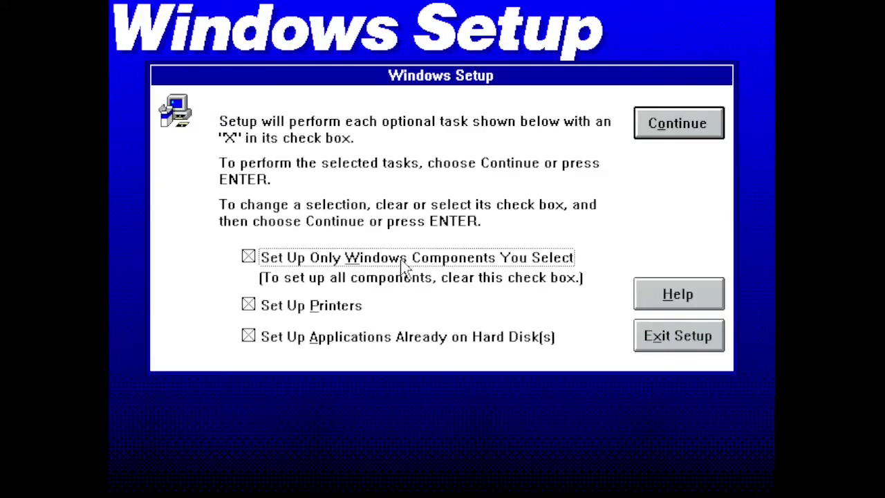
{"action": "left_click", "coordinate": [433, 264]}
{"action": "left_click", "coordinate": [333, 307]}
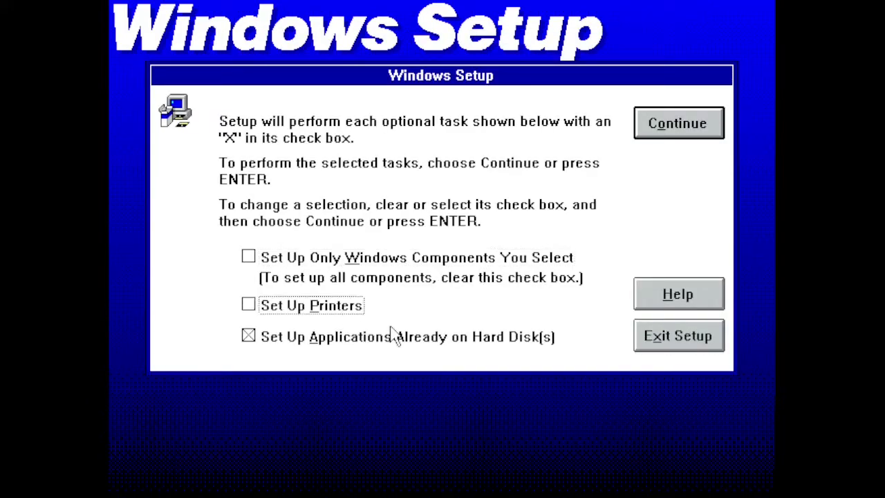
{"action": "left_click", "coordinate": [681, 131]}
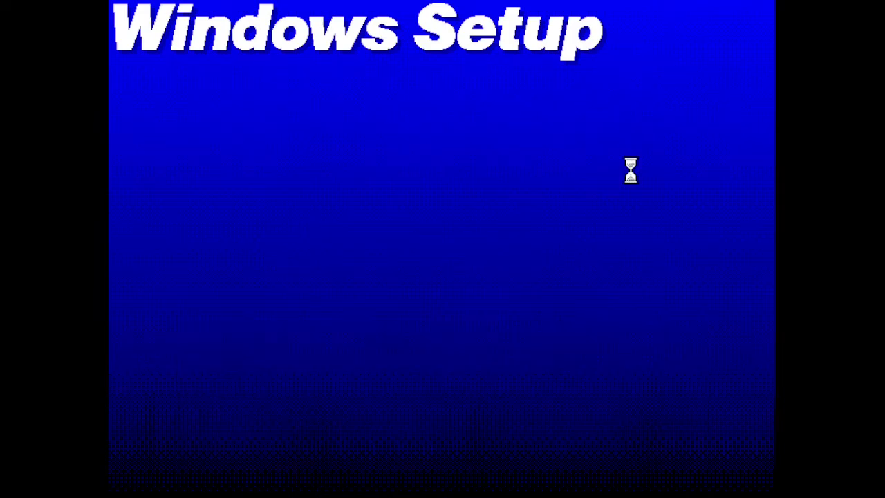
- Continue Windows Setup and let it make all modifications to CONFIG.SYS and AUTOEXEC.BAT
{"action": "left_click", "coordinate": [687, 113]}
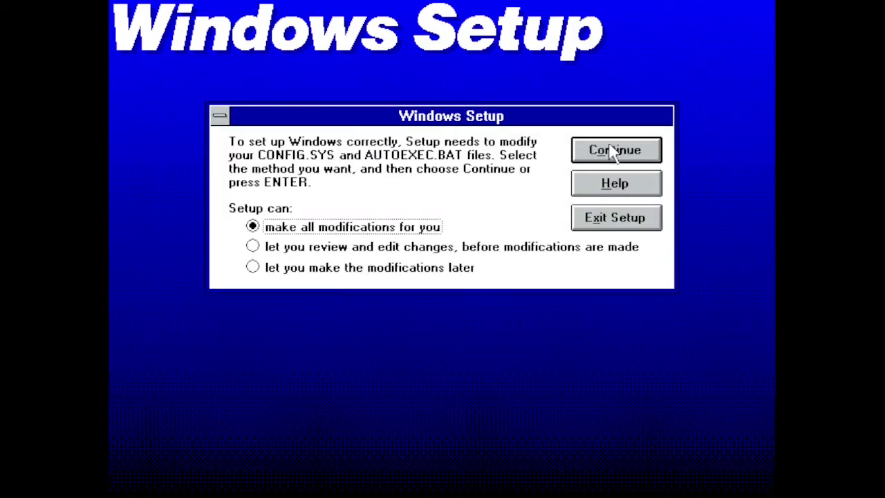
{"action": "left_click", "coordinate": [612, 150]}
{"action": "left_click", "coordinate": [445, 330]}
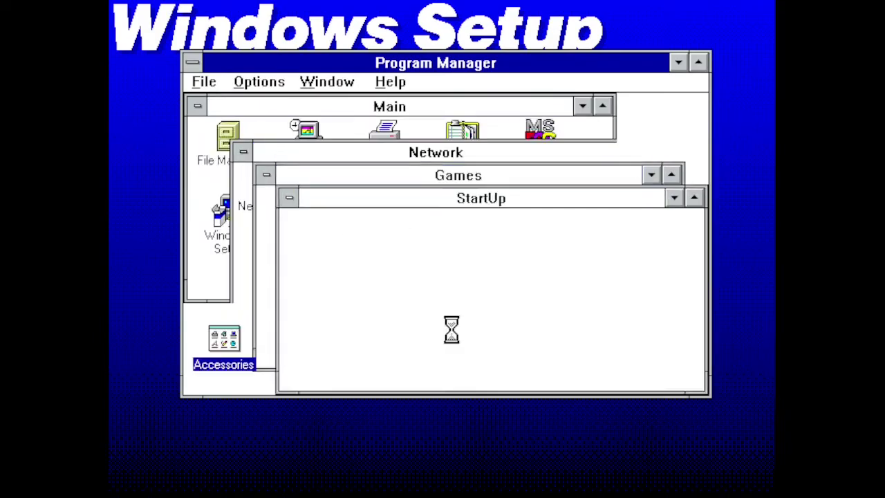
- Search local drive C: for applications and set up all found applications for use with Windows
{"action": "left_click", "coordinate": [397, 235]}
{"action": "left_click", "coordinate": [446, 219]}
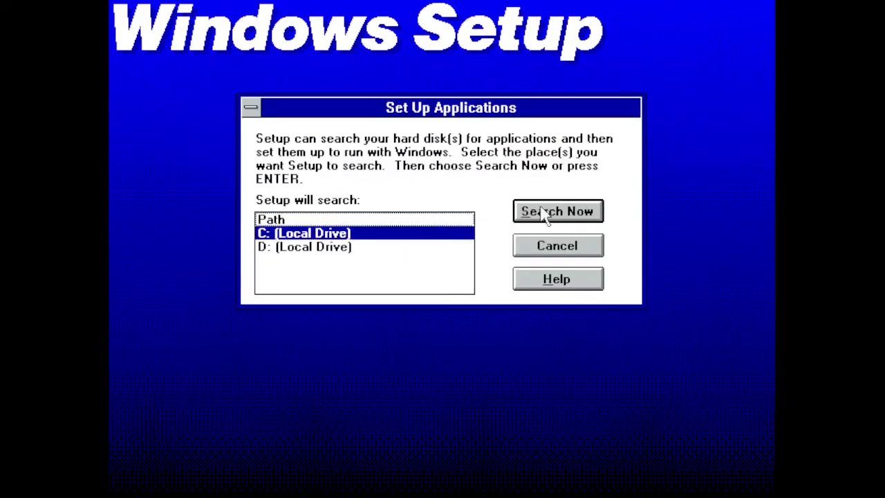
{"action": "left_click", "coordinate": [531, 213]}
{"action": "left_click", "coordinate": [326, 291]}
{"action": "left_click", "coordinate": [458, 239]}
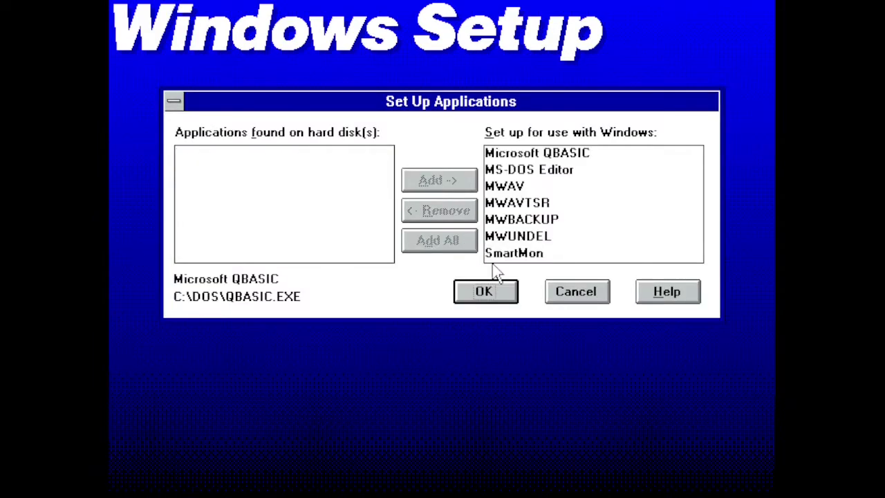
{"action": "left_click", "coordinate": [485, 289]}
{"action": "left_click", "coordinate": [587, 188]}
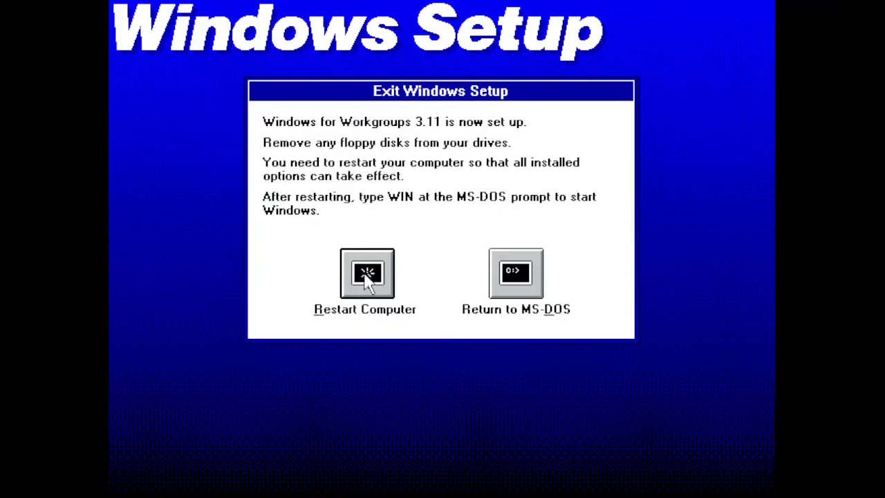
- Restart the computer to finish Windows Setup, and close Program Manager once Windows is running
{"action": "left_click", "coordinate": [367, 275]}
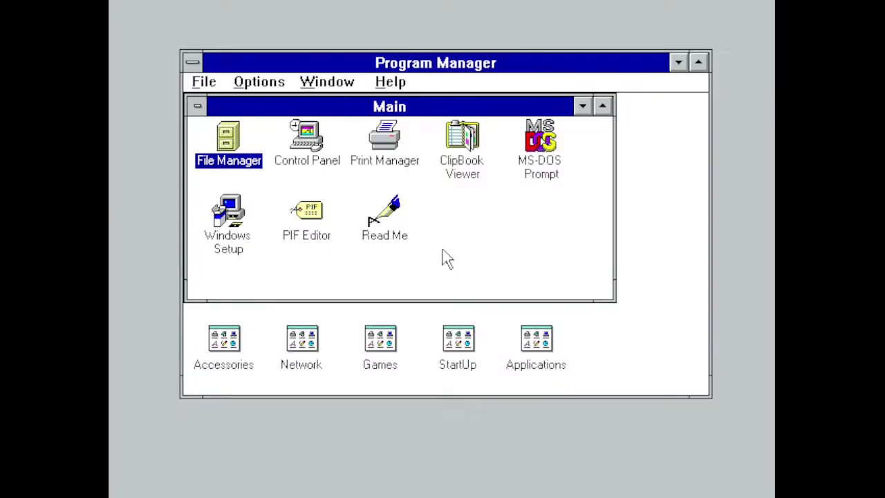
{"action": "key", "text": "alt+space"}
{"action": "key", "text": "c"}
{"action": "left_click", "coordinate": [405, 285]}
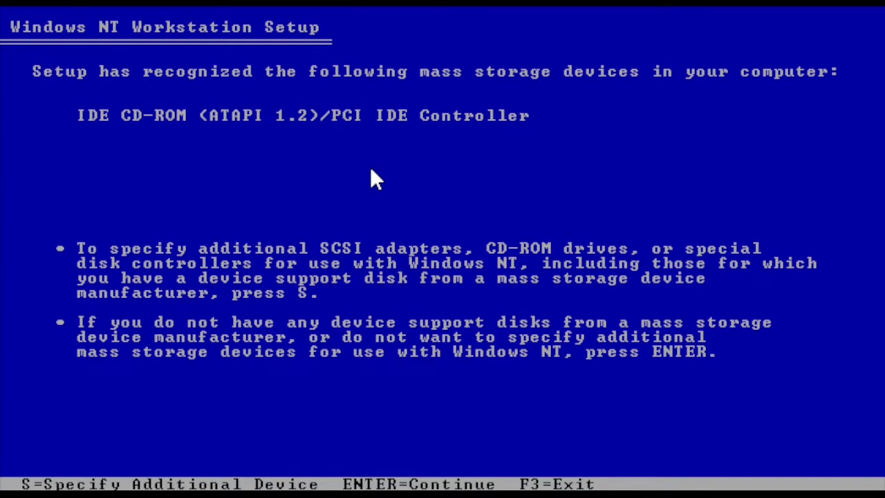
- Continue Windows NT Workstation Setup without additional mass storage devices and agree to the full licensing agreement
{"action": "key", "text": "Return"}
{"action": "key", "text": "Page_Down"}
{"action": "key", "text": "Page_Down"}
{"action": "key", "text": "Page_Down"}
{"action": "key", "text": "Page_Down"}
{"action": "key", "text": "Page_Down"}
{"action": "key", "text": "Page_Down"}
{"action": "key", "text": "Page_Down"}
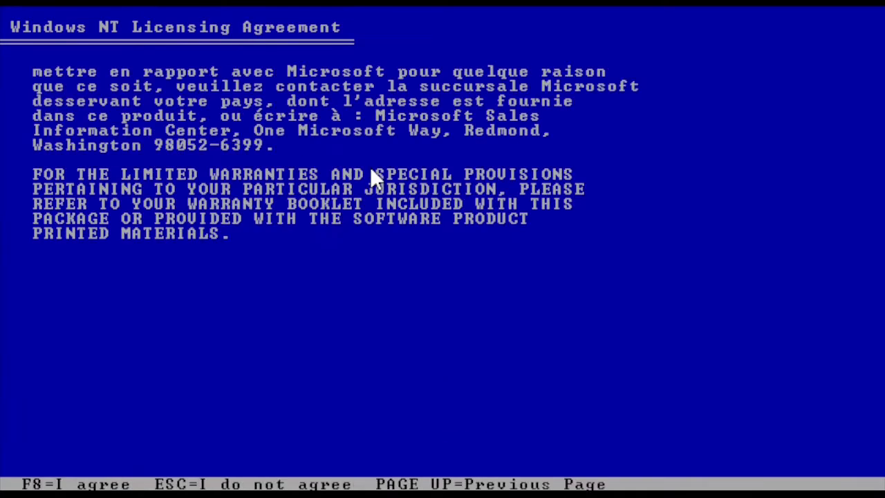
{"action": "key", "text": "F8"}
- Set the Windows NT keyboard layout to German and accept the hardware and software component list
{"action": "key", "text": "Up"}
{"action": "key", "text": "Return"}
{"action": "key", "text": "Up"}
{"action": "key", "text": "Up"}
{"action": "key", "text": "Up"}
{"action": "key", "text": "Up"}
{"action": "key", "text": "Up"}
{"action": "key", "text": "Up"}
{"action": "key", "text": "Up"}
{"action": "key", "text": "Up"}
{"action": "key", "text": "Up"}
{"action": "key", "text": "Up"}
{"action": "key", "text": "Up"}
{"action": "key", "text": "Up"}
{"action": "key", "text": "Up"}
{"action": "key", "text": "Up"}
{"action": "key", "text": "Up"}
{"action": "key", "text": "Up"}
{"action": "key", "text": "Up"}
{"action": "key", "text": "Up"}
{"action": "key", "text": "Up"}
{"action": "key", "text": "Up"}
{"action": "key", "text": "Up"}
{"action": "key", "text": "Up"}
{"action": "key", "text": "Up"}
{"action": "key", "text": "Up"}
{"action": "key", "text": "Up"}
{"action": "key", "text": "Up"}
{"action": "key", "text": "Up"}
{"action": "key", "text": "Up"}
{"action": "key", "text": "Up"}
{"action": "key", "text": "Up"}
{"action": "key", "text": "Up"}
{"action": "key", "text": "Up"}
{"action": "key", "text": "Up"}
{"action": "key", "text": "Up"}
{"action": "key", "text": "Up"}
{"action": "key", "text": "Up"}
{"action": "key", "text": "Up"}
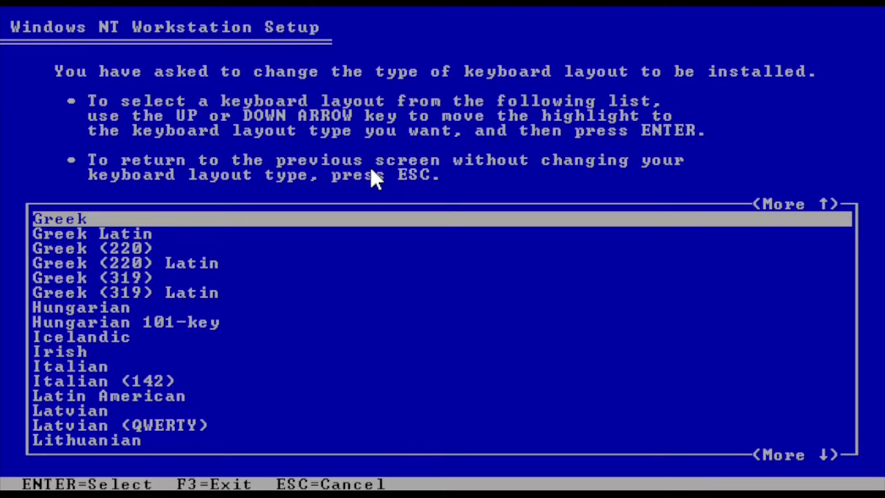
{"action": "key", "text": "Up"}
{"action": "key", "text": "Up"}
{"action": "key", "text": "Return"}
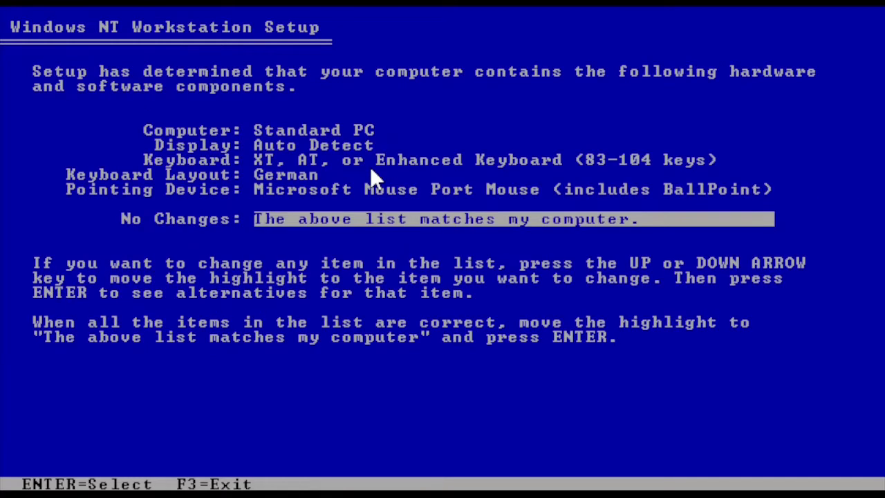
{"action": "key", "text": "Return"}
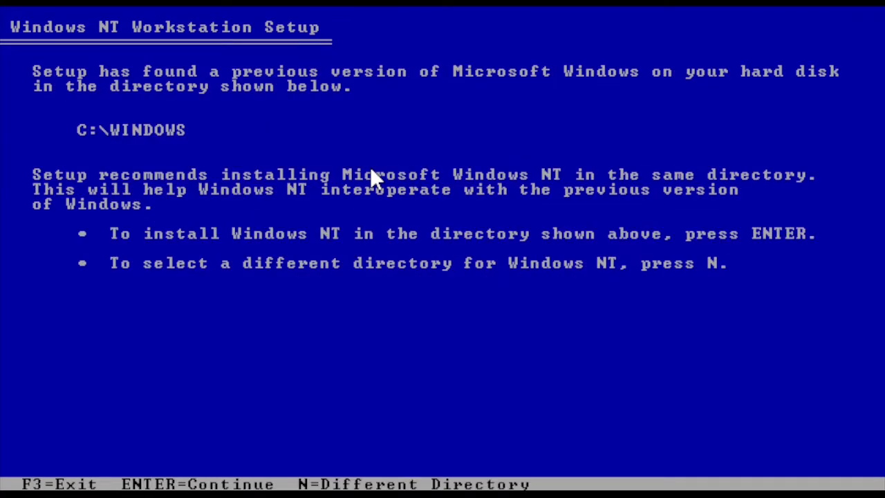
- Install Windows NT in C:\WINDOWS on the FAT partition, leaving the current file system intact
{"action": "key", "text": "Return"}
{"action": "key", "text": "Return"}
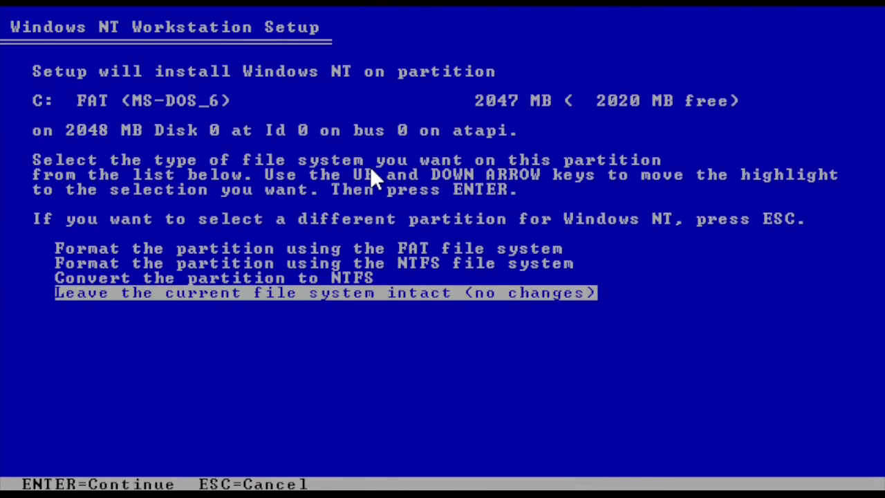
{"action": "key", "text": "Return"}
{"action": "key", "text": "Return"}
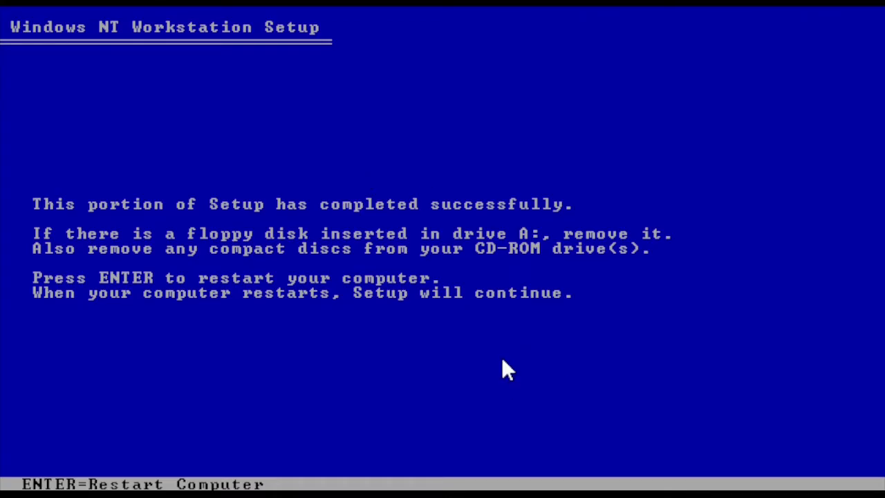
- Restart into the second part of Windows NT Setup, confirm the CD-ROM request, and advance the wizard to Name and Organization
{"action": "key", "text": "Return"}
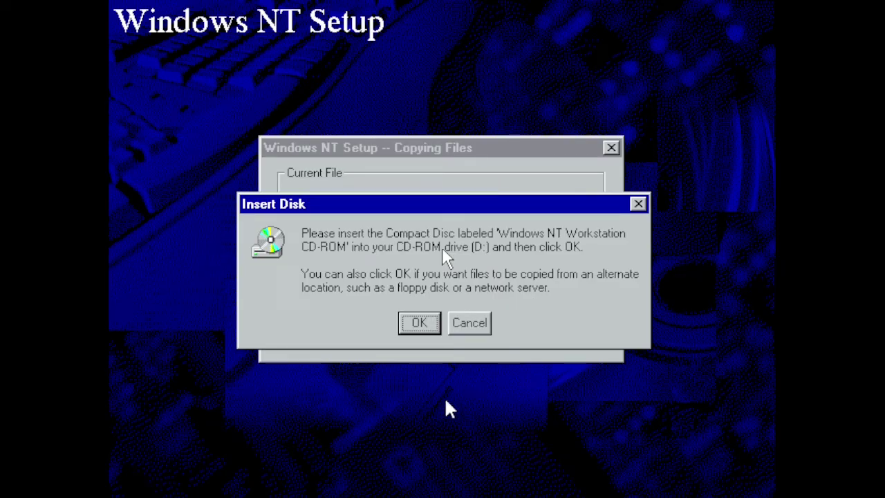
{"action": "left_click", "coordinate": [420, 324]}
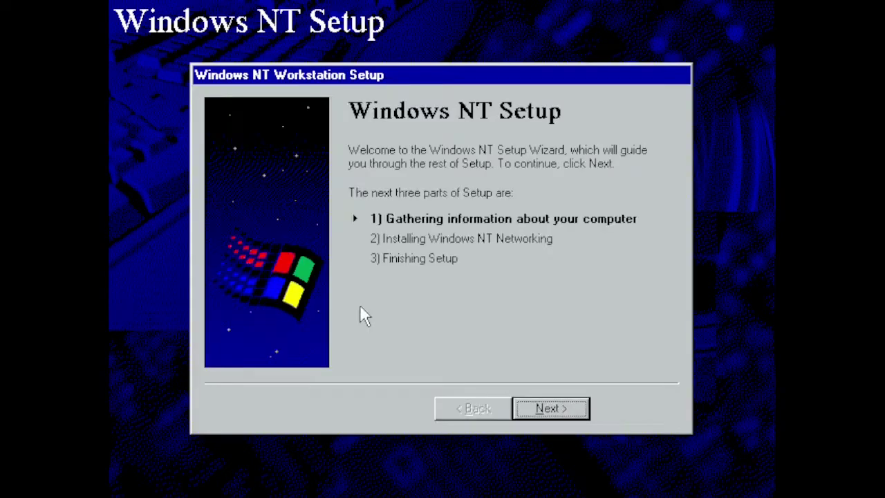
{"action": "key", "text": "Return"}
{"action": "key", "text": "Return"}
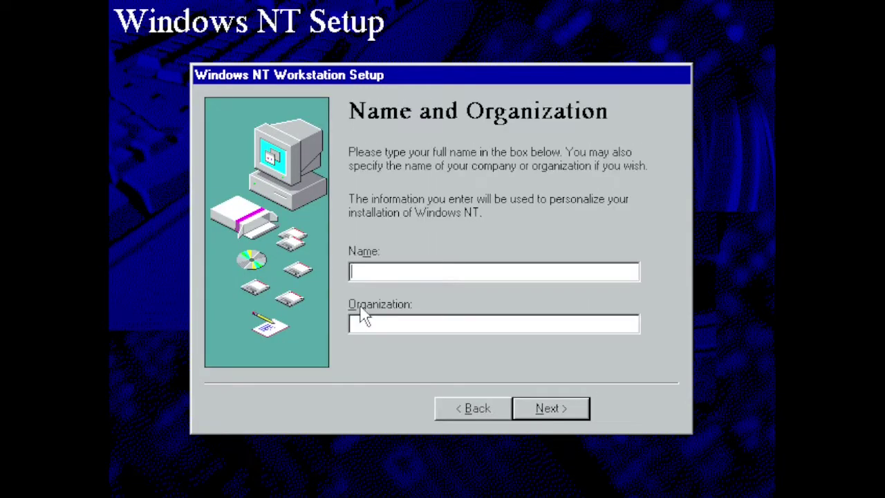
- Proceed from the Name and Organization page and set the computer name to WINNT4
{"action": "key", "text": "Return"}
{"action": "type", "text": "WINNT4"}
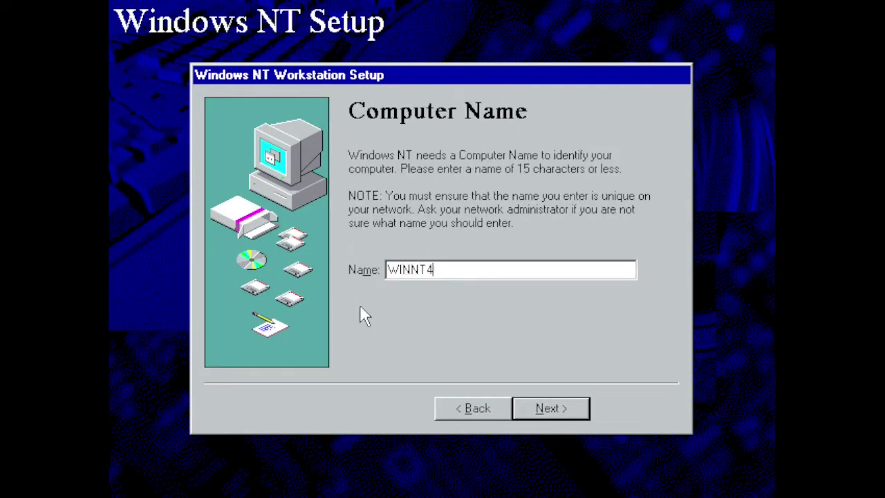
- Set the computer to participate on a wired network, search for and install the network adapter with default settings, and start the network
{"action": "key", "text": "Return"}
{"action": "key", "text": "Return"}
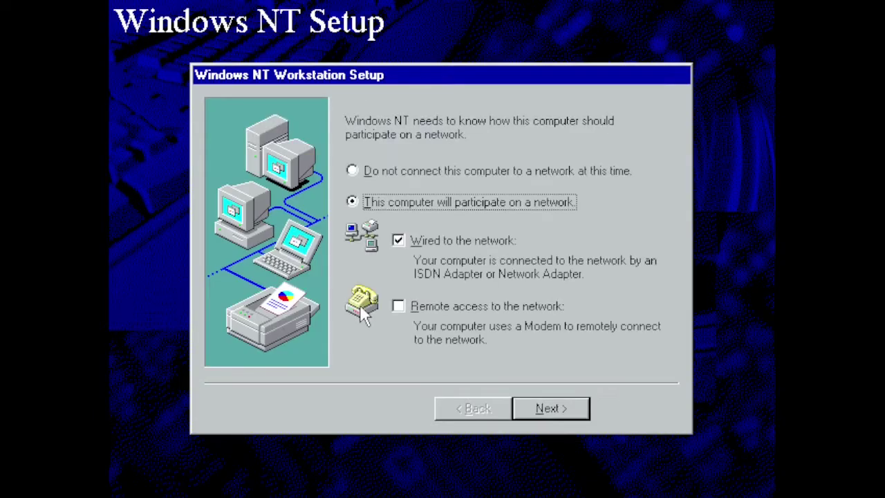
{"action": "key", "text": "Return"}
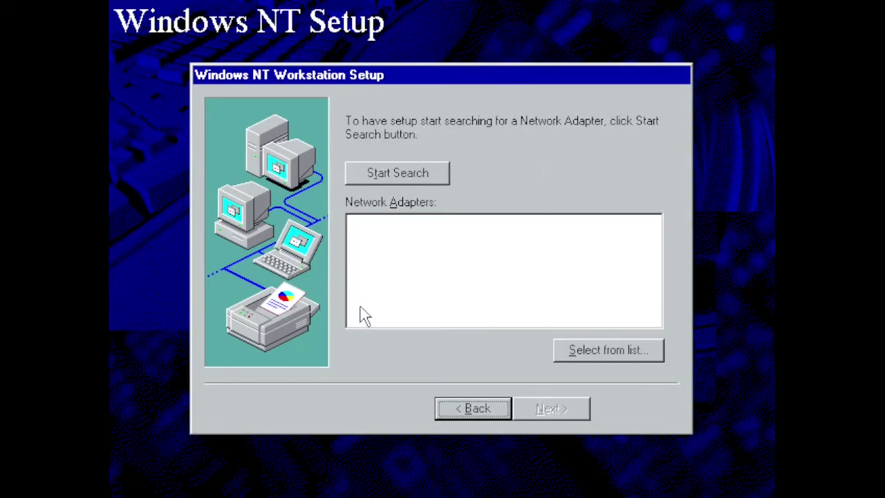
{"action": "left_click", "coordinate": [414, 182]}
{"action": "left_click", "coordinate": [558, 409]}
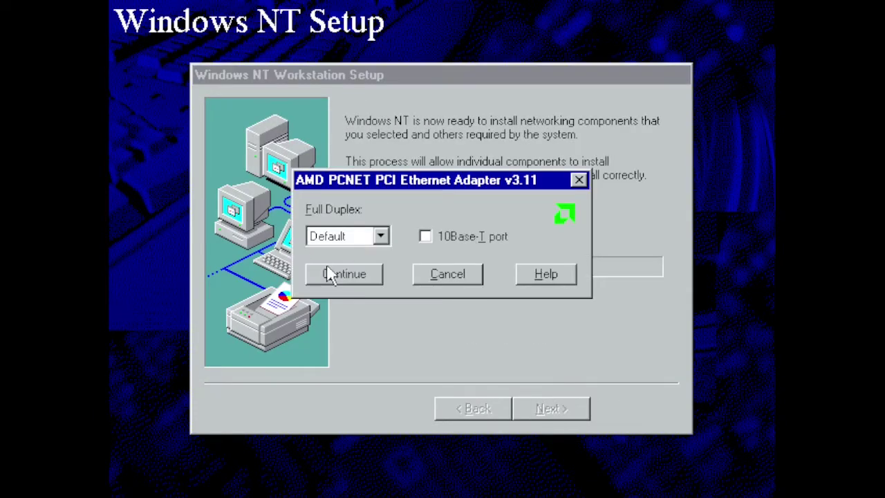
{"action": "left_click", "coordinate": [325, 272]}
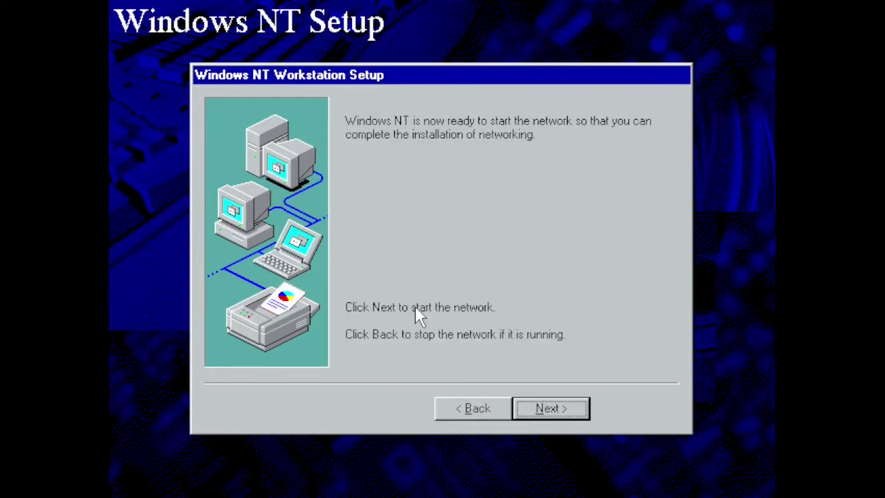
{"action": "key", "text": "Return"}
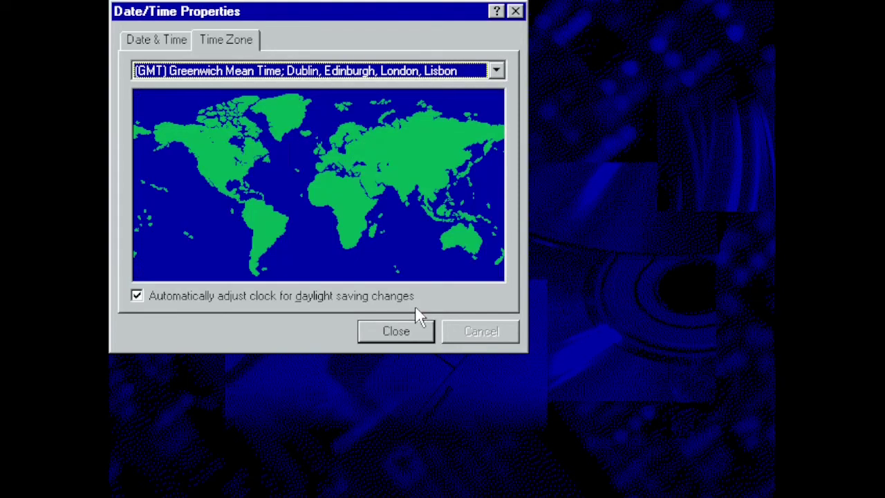
- Choose the local time zone from the zone list and close the date and time settings
{"action": "left_click", "coordinate": [340, 70]}
{"action": "left_click", "coordinate": [273, 115]}
{"action": "left_click", "coordinate": [396, 331]}
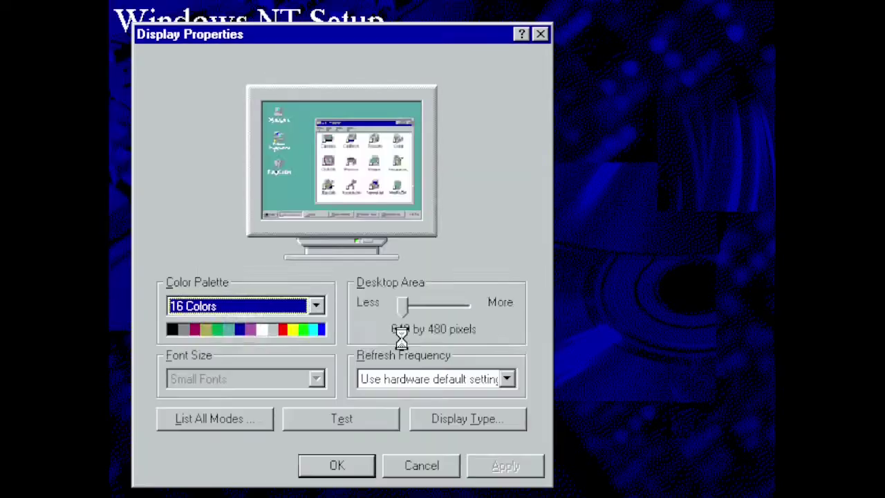
- Test the 16-color, 640 by 480 display mode, confirm the test bitmap, and accept the display settings
{"action": "left_click", "coordinate": [359, 415]}
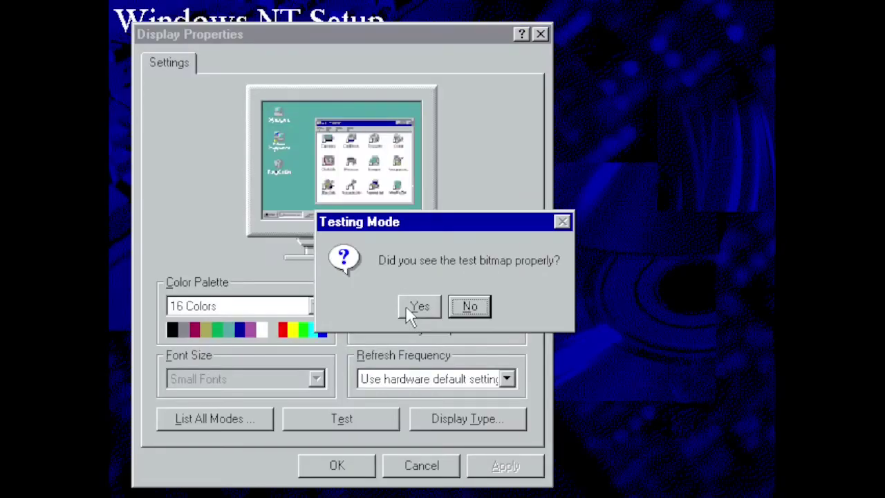
{"action": "left_click", "coordinate": [408, 311]}
{"action": "key", "text": "Return"}
{"action": "key", "text": "Return"}
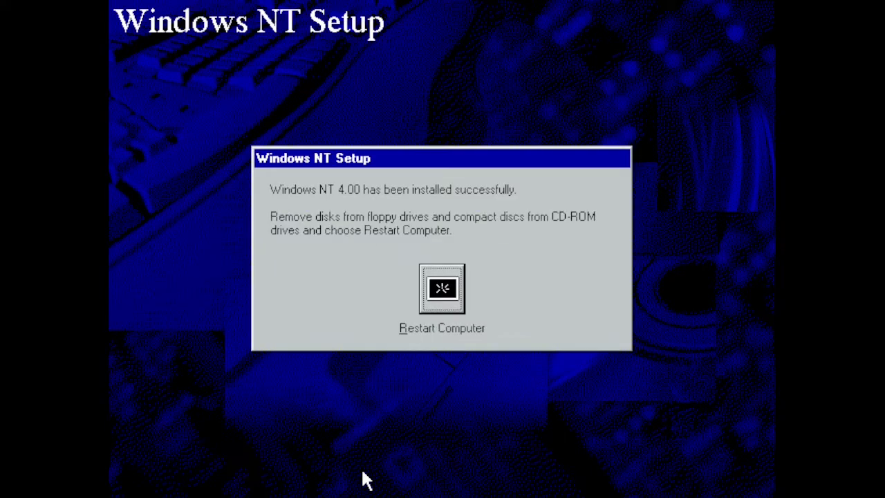
- Restart the computer, exit the CD-ROM request, and log on to Windows NT Workstation Version 4.00, dismissing the welcome screen
{"action": "left_click", "coordinate": [439, 294]}
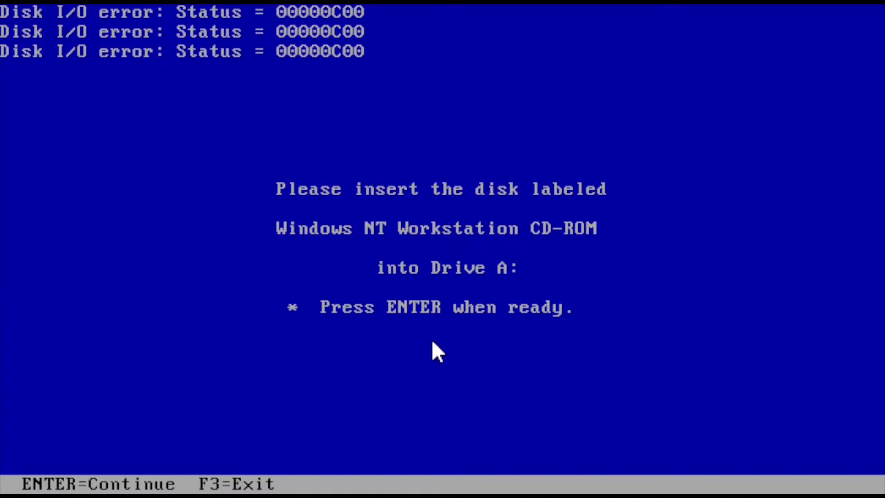
{"action": "key", "text": "F3"}
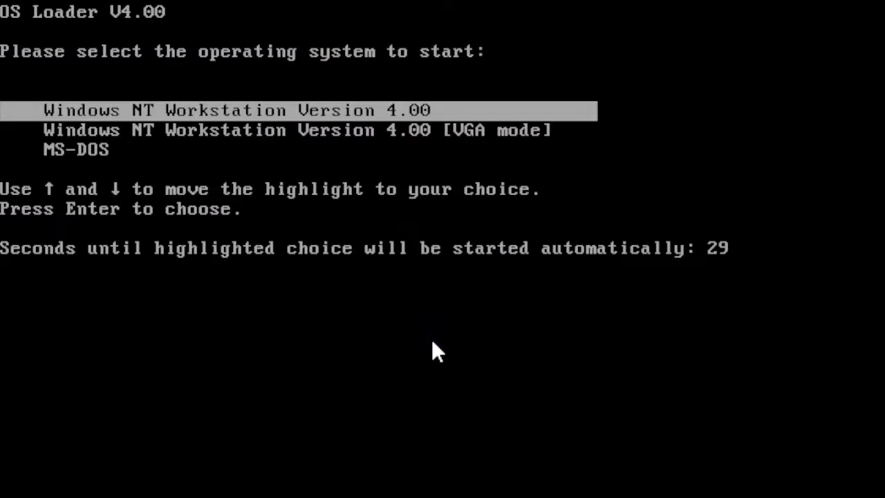
{"action": "key", "text": "Return"}
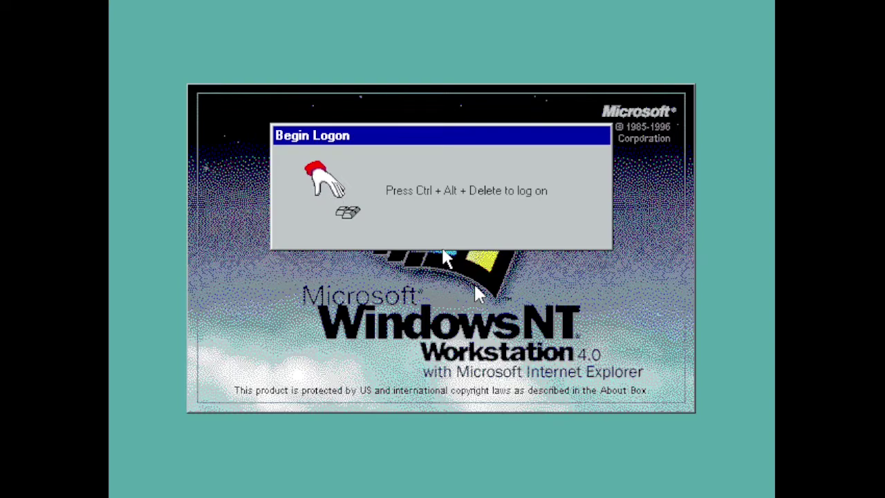
{"action": "key", "text": "ctrl+alt+Delete"}
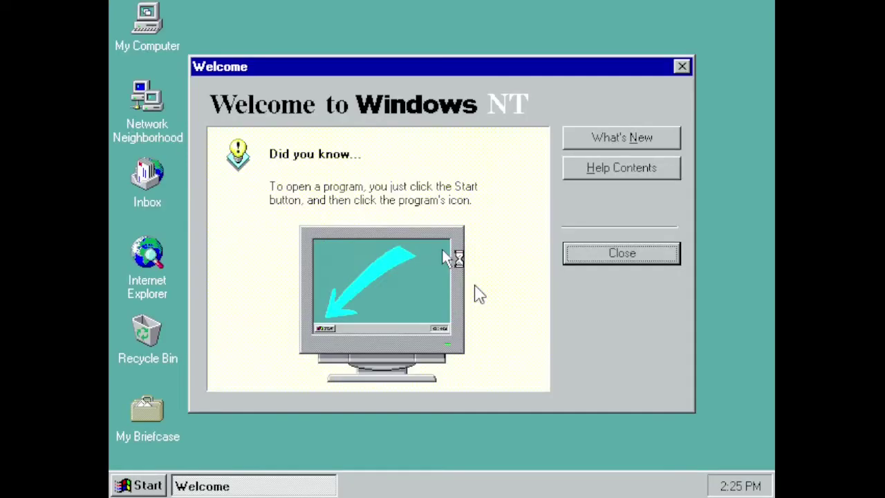
{"action": "left_click", "coordinate": [576, 257]}
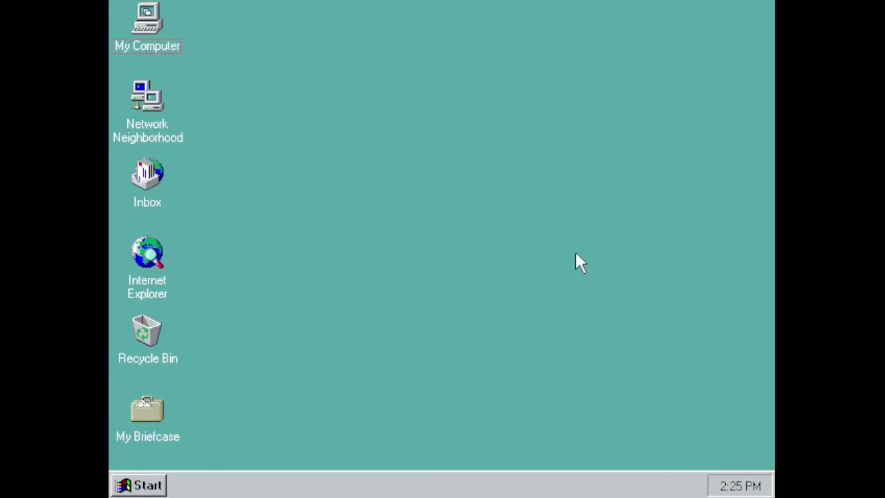
- Restart the computer into MS-DOS and start Windows with the win command
{"action": "left_click", "coordinate": [139, 485]}
{"action": "left_click", "coordinate": [178, 463]}
{"action": "left_click", "coordinate": [406, 304]}
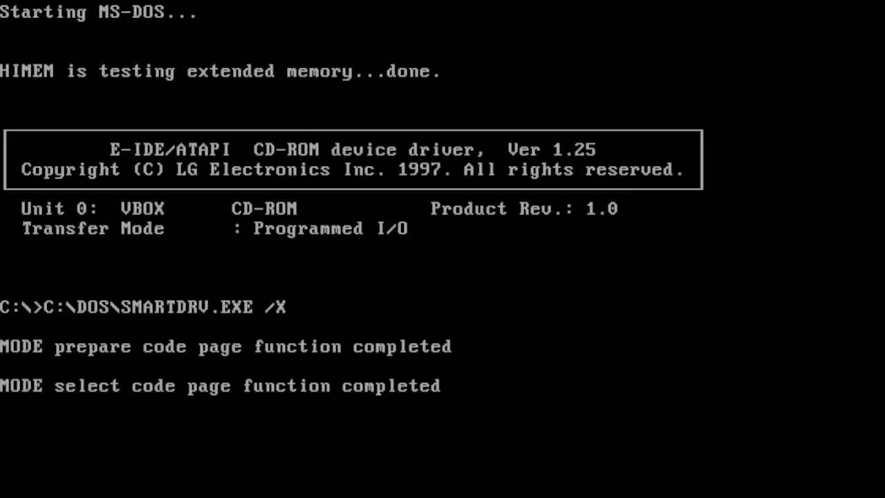
{"action": "type", "text": "win"}
{"action": "key", "text": "Return"}
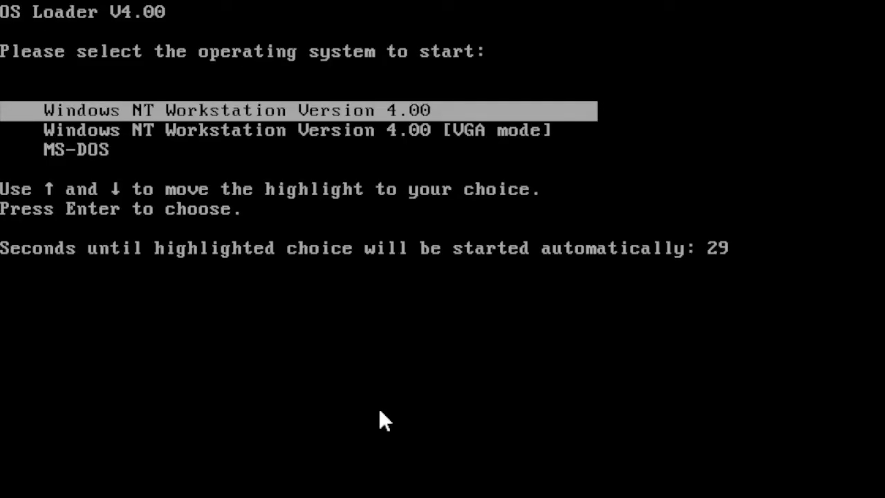
- Boot and log on to Windows NT Workstation Version 4.00, and turn off the welcome screen for future starts
{"action": "key", "text": "Return"}
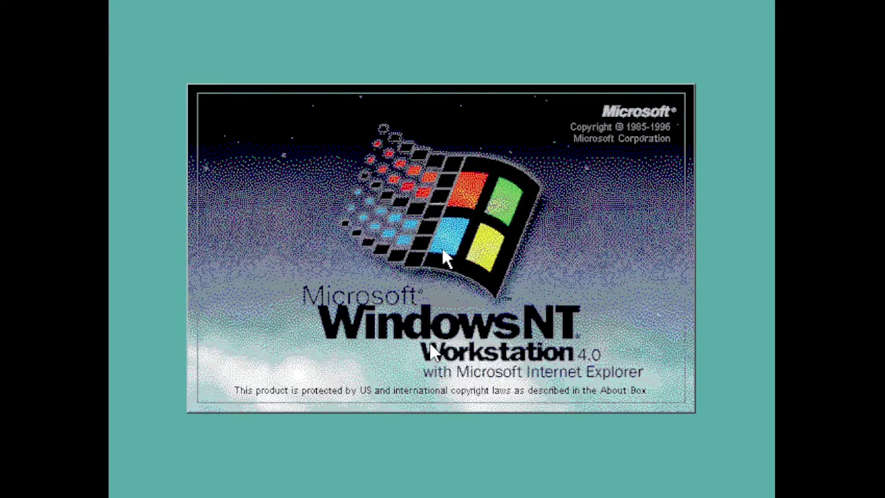
{"action": "key", "text": "ctrl+alt+Delete"}
{"action": "key", "text": "Return"}
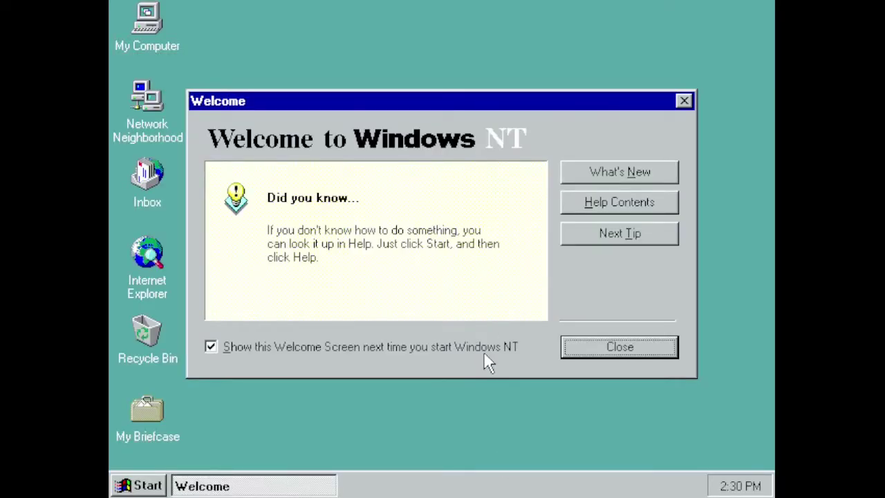
{"action": "left_click", "coordinate": [484, 348]}
{"action": "left_click", "coordinate": [574, 361]}
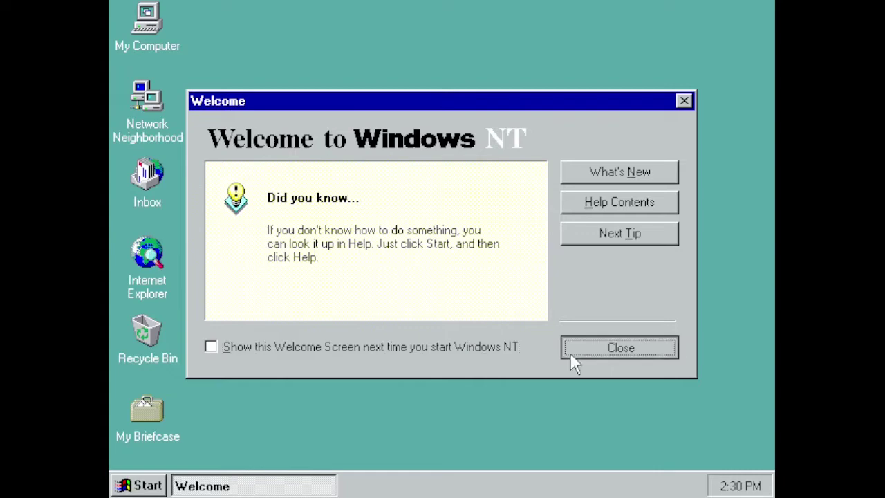
- Open the Windows folder on the Ms-dos_6 (C:) drive through My Computer
{"action": "double_click", "coordinate": [170, 53]}
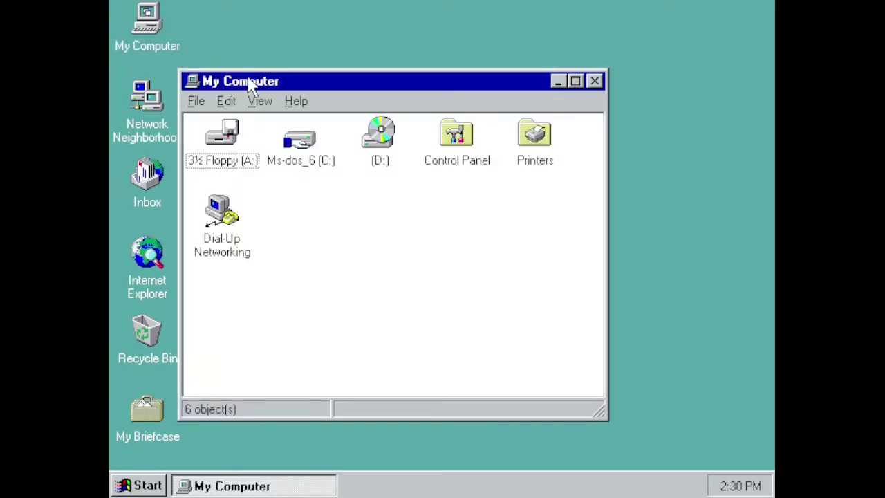
{"action": "left_click_drag", "start_coordinate": [250, 82], "coordinate": [271, 83]}
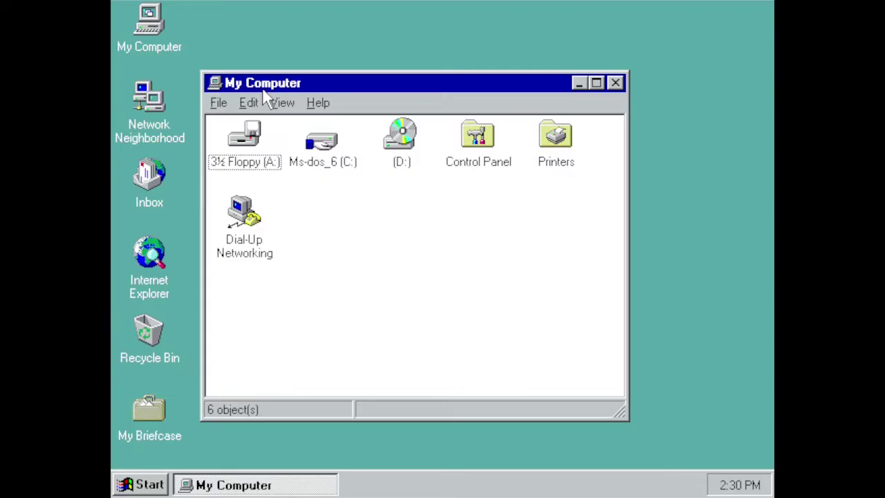
{"action": "left_click_drag", "start_coordinate": [330, 85], "coordinate": [342, 67]}
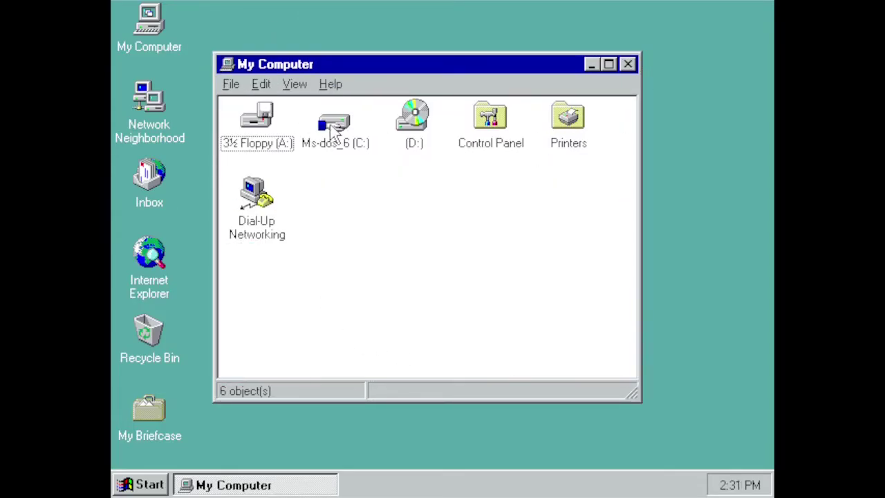
{"action": "double_click", "coordinate": [334, 134]}
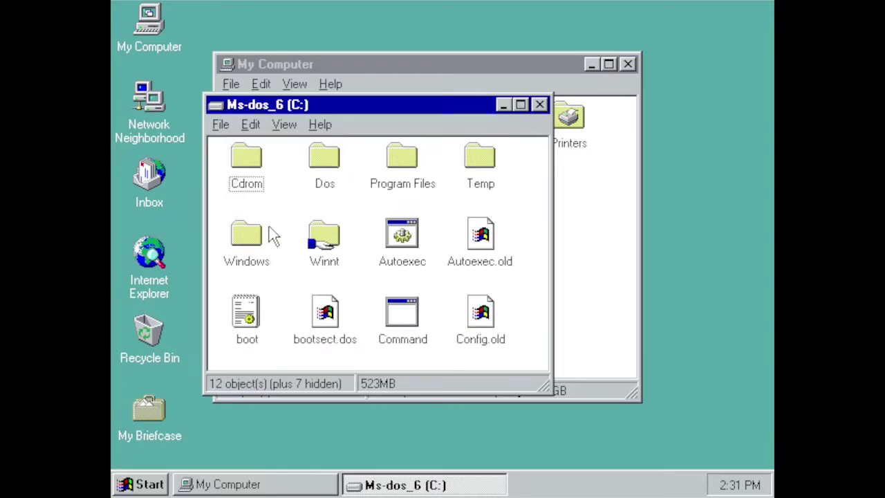
{"action": "double_click", "coordinate": [270, 234]}
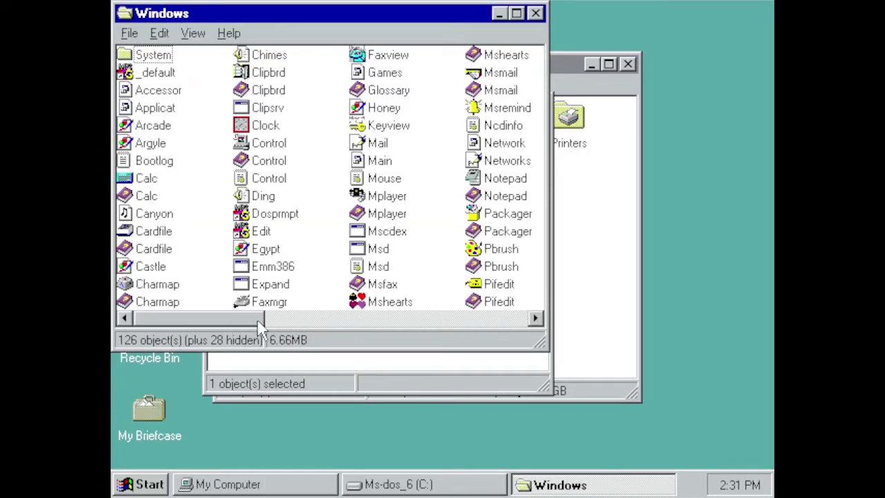
- Find the Win program in the Windows folder and try to run it
{"action": "left_click", "coordinate": [535, 320]}
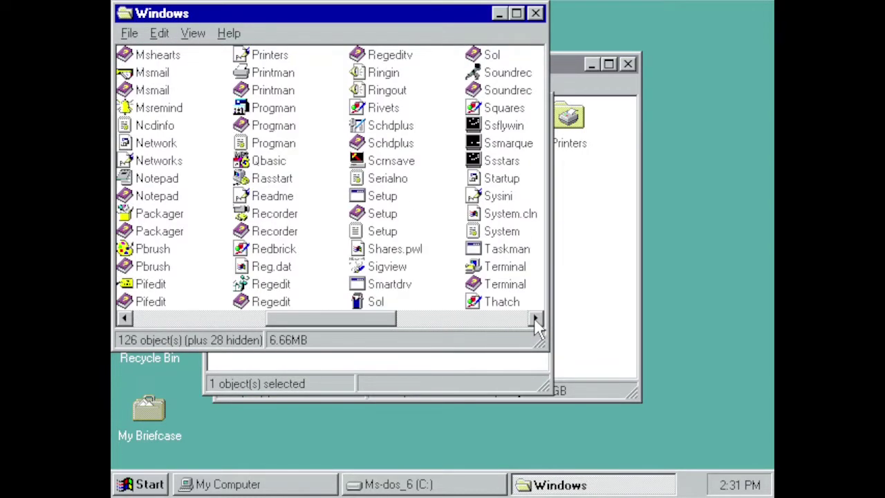
{"action": "left_click", "coordinate": [535, 320]}
{"action": "left_click", "coordinate": [535, 320]}
{"action": "double_click", "coordinate": [383, 96]}
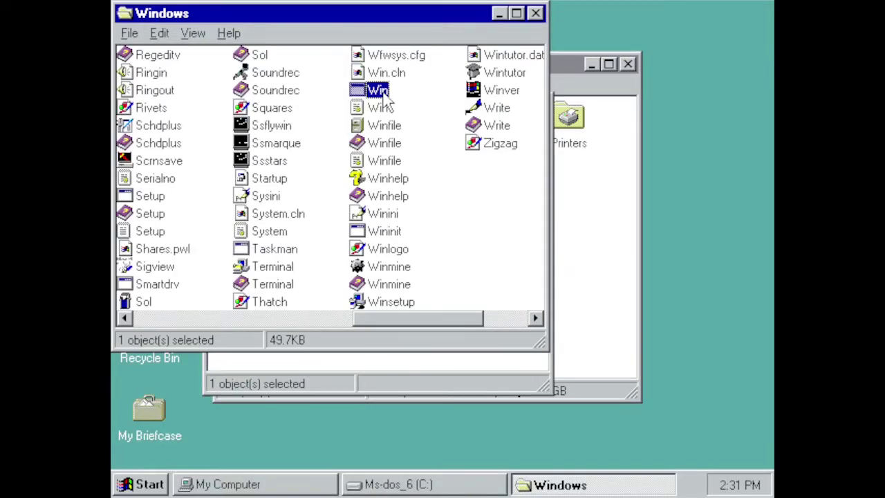
- Turn off closing on exit in the program properties of WIN.COM and apply the change
{"action": "right_click", "coordinate": [455, 228]}
{"action": "right_click", "coordinate": [381, 89]}
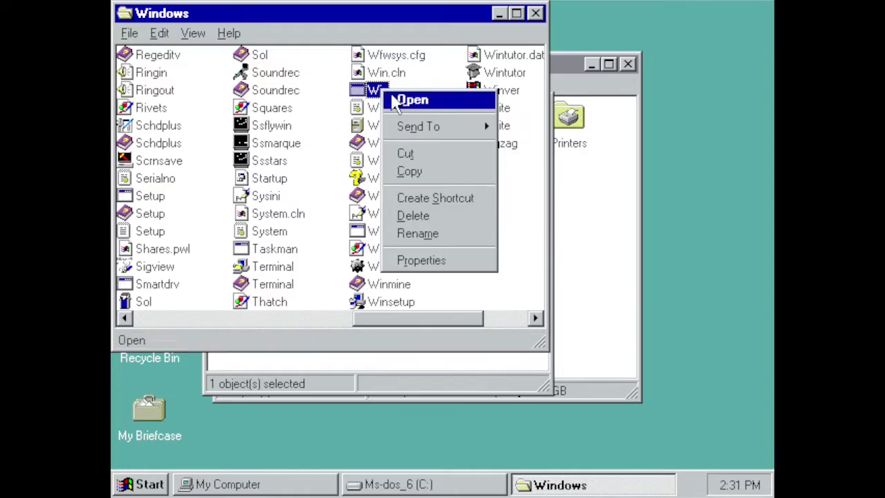
{"action": "left_click", "coordinate": [446, 261]}
{"action": "left_click", "coordinate": [242, 65]}
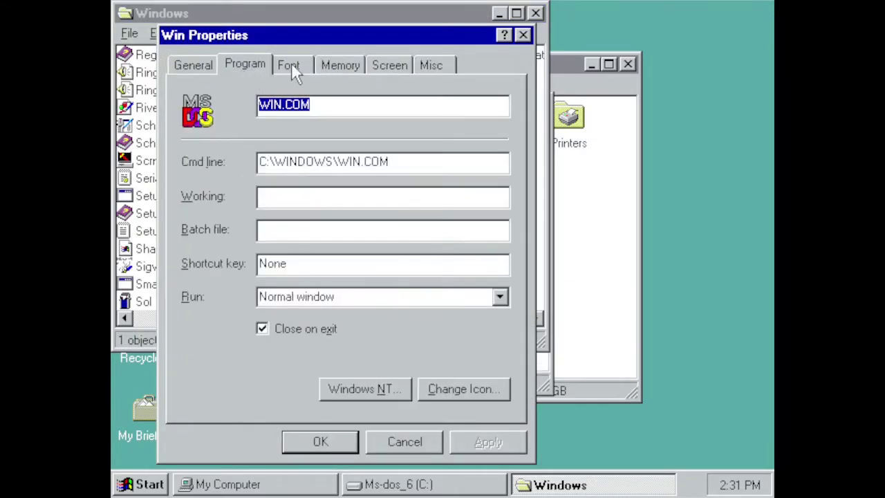
{"action": "key", "text": "alt+r"}
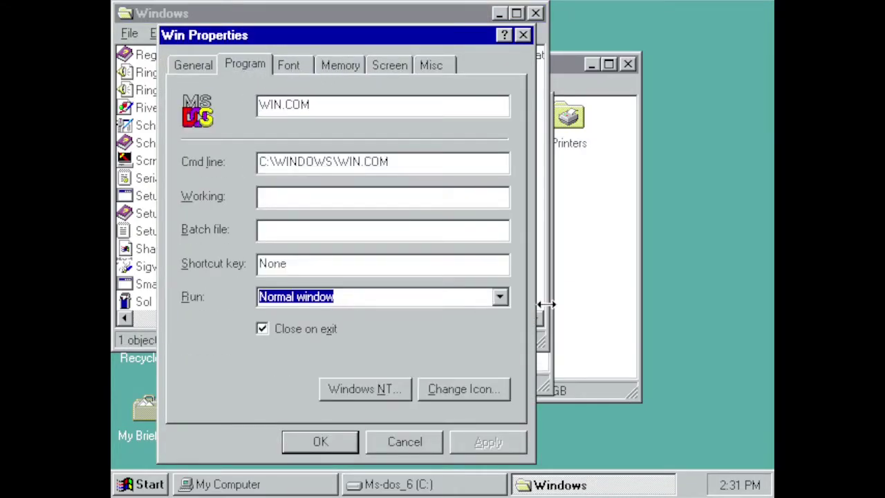
{"action": "left_click", "coordinate": [326, 328]}
{"action": "left_click", "coordinate": [488, 446]}
- Open the Windows NT PIF settings for WIN.COM, move them aside, and bring the Ms-dos_6 (C:) window forward
{"action": "left_click", "coordinate": [332, 397]}
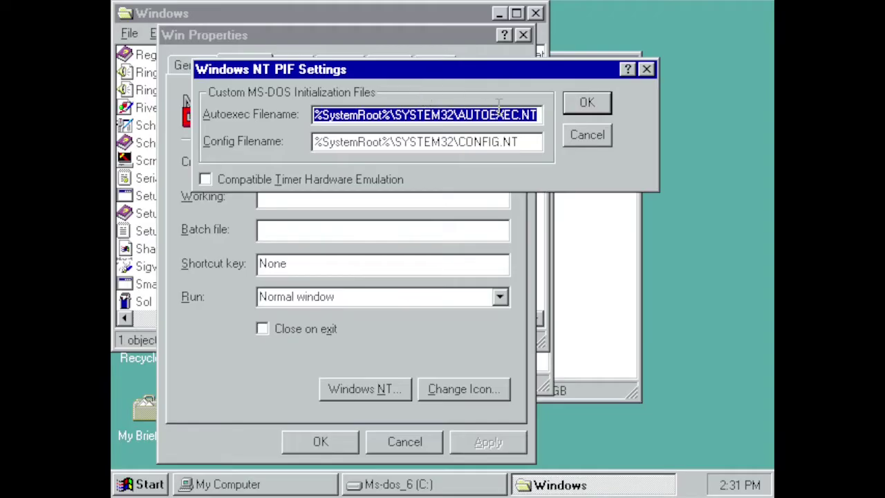
{"action": "left_click_drag", "start_coordinate": [451, 76], "coordinate": [482, 118]}
{"action": "left_click", "coordinate": [573, 333]}
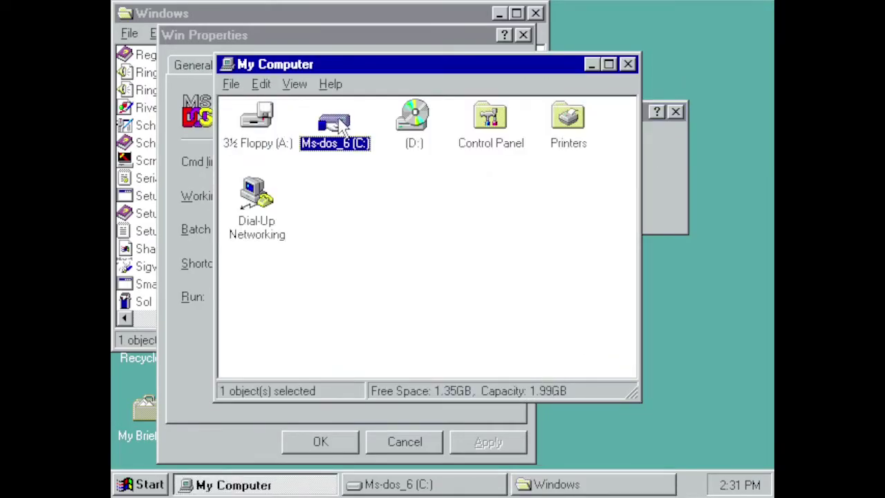
{"action": "left_click", "coordinate": [289, 15]}
{"action": "left_click", "coordinate": [448, 488]}
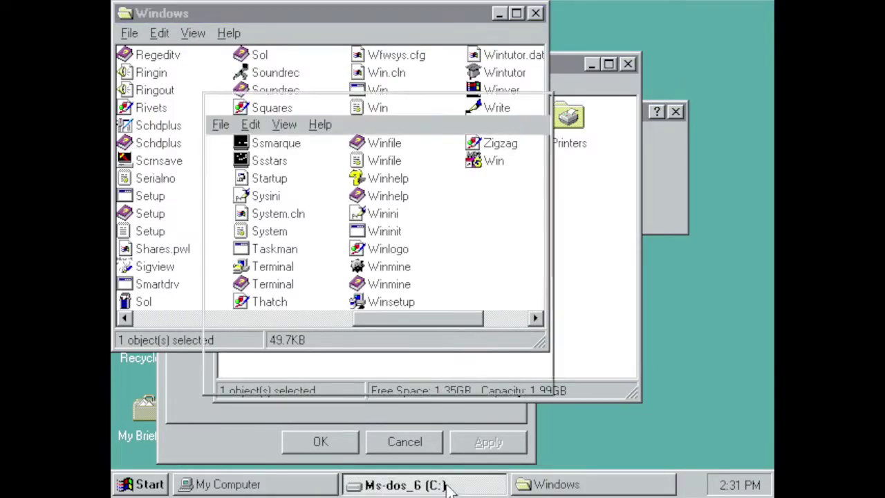
{"action": "left_click", "coordinate": [660, 208]}
{"action": "left_click", "coordinate": [488, 486]}
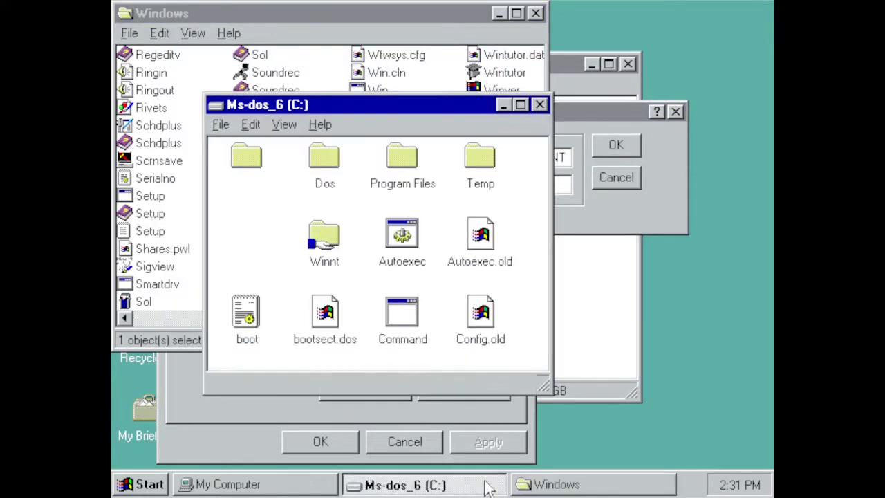
- Set the folder view options to show all files, including hidden ones, and apply the change
{"action": "left_click", "coordinate": [284, 125]}
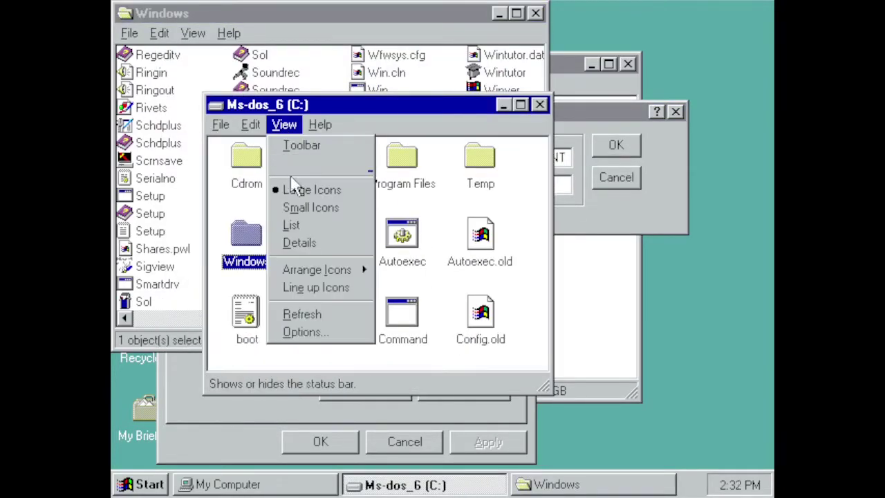
{"action": "left_click", "coordinate": [340, 330]}
{"action": "left_click", "coordinate": [302, 58]}
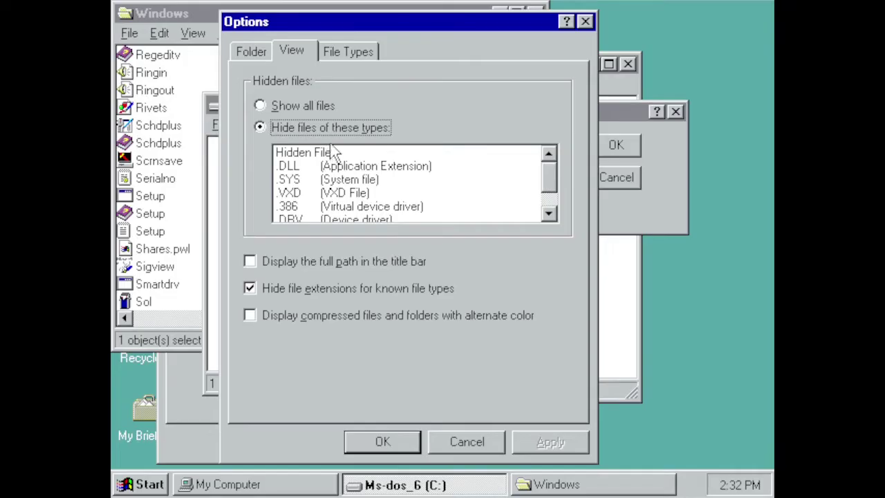
{"action": "key", "text": "Up"}
{"action": "left_click", "coordinate": [534, 441]}
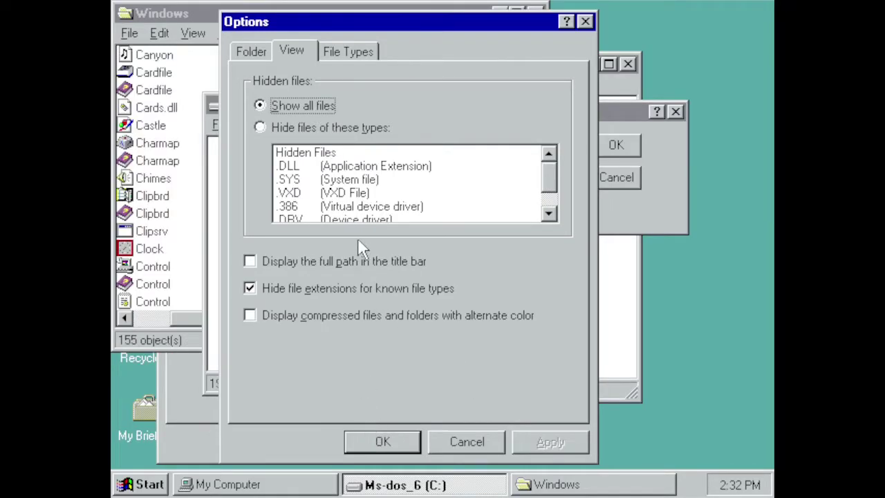
- Turn off hiding file extensions for known file types, apply the change, and bring the Windows folder's Win files into view
{"action": "left_click", "coordinate": [379, 288]}
{"action": "left_click", "coordinate": [547, 440]}
{"action": "left_click", "coordinate": [387, 442]}
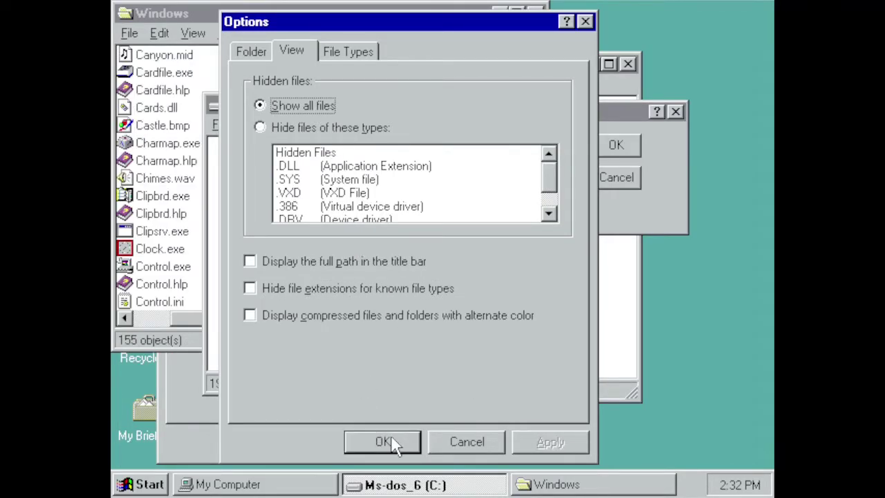
{"action": "left_click", "coordinate": [427, 25]}
{"action": "left_click_drag", "start_coordinate": [201, 320], "coordinate": [422, 335]}
- Check the startup files on Ms-dos_6 (C:), and set the Autoexec filename in the Windows NT PIF settings to C:\AUTOEXEC.BAT
{"action": "left_click", "coordinate": [355, 359]}
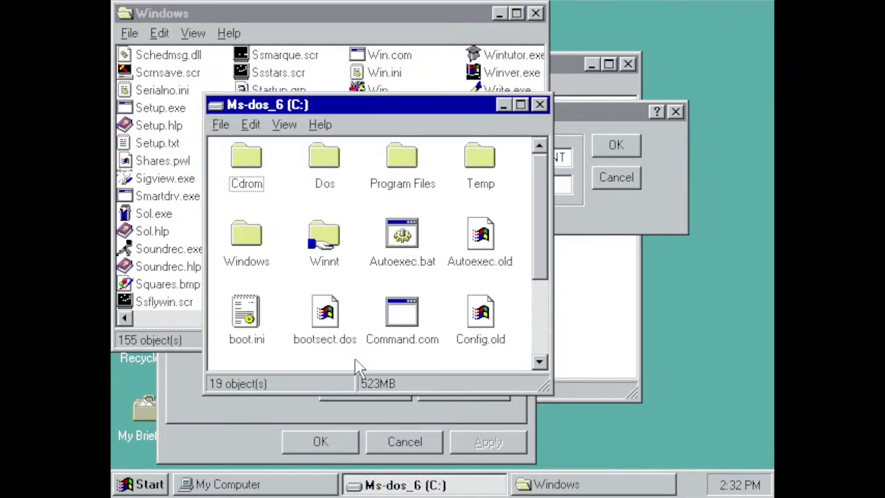
{"action": "scroll", "coordinate": [368, 313], "scroll_direction": "down", "scroll_amount": 2}
{"action": "left_click", "coordinate": [622, 213]}
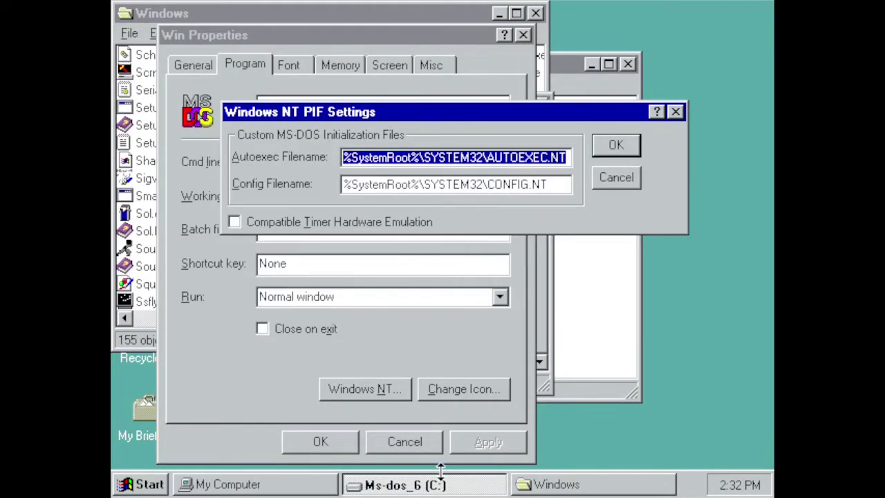
{"action": "left_click", "coordinate": [466, 487]}
{"action": "scroll", "coordinate": [502, 298], "scroll_direction": "up", "scroll_amount": 2}
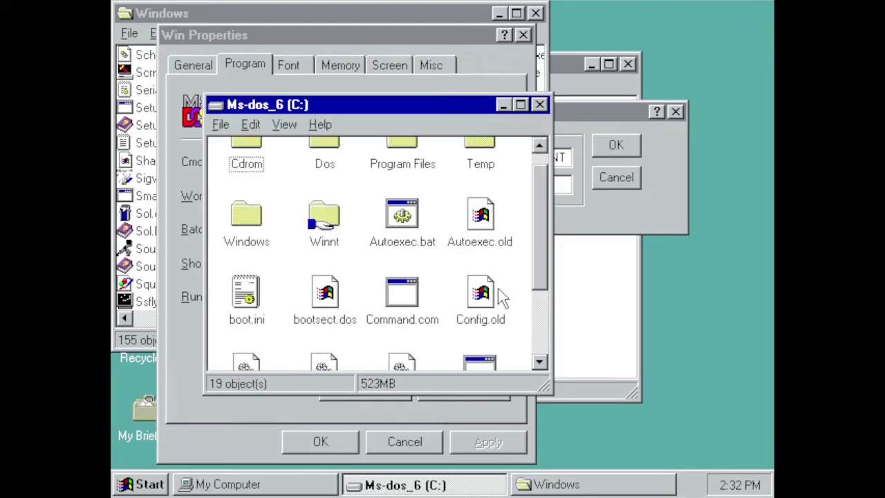
{"action": "left_click", "coordinate": [558, 222]}
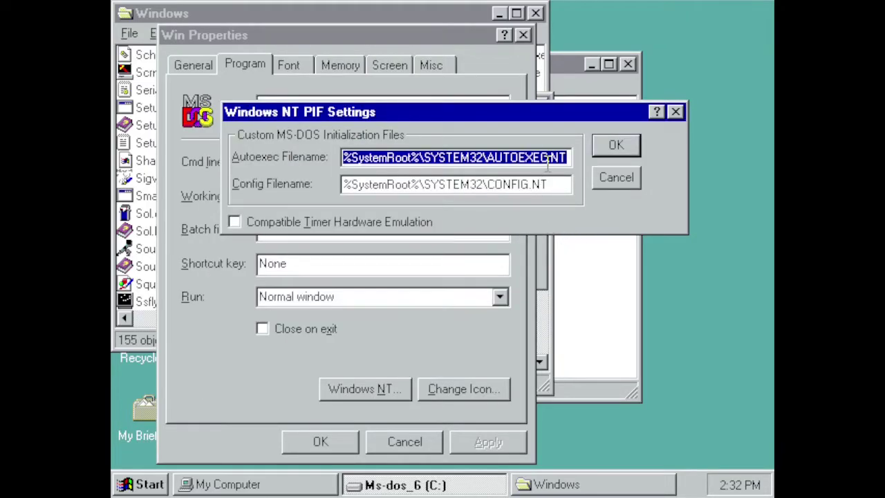
{"action": "type", "text": "C:\\A"}
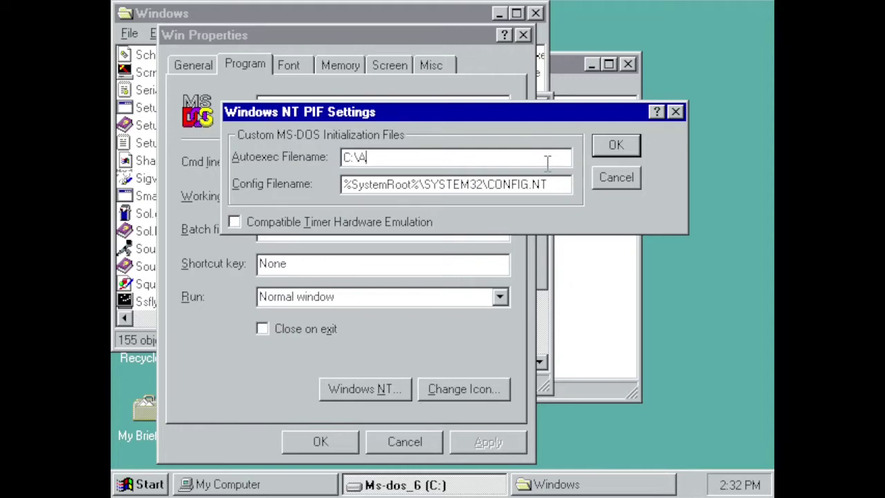
{"action": "type", "text": "UTOEXEC.BAT"}
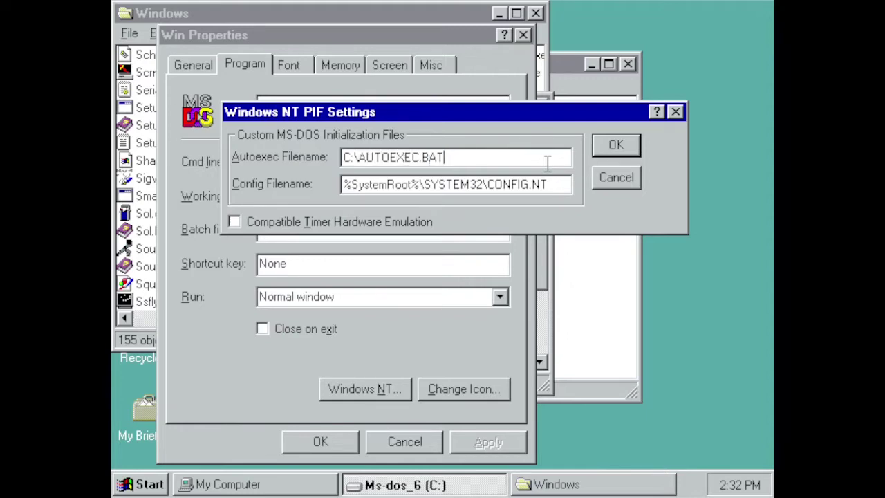
{"action": "key", "text": "Tab"}
- Look through the root files of Ms-dos_6 (C:) for the config file, and return to the Windows NT PIF settings
{"action": "left_click", "coordinate": [445, 486]}
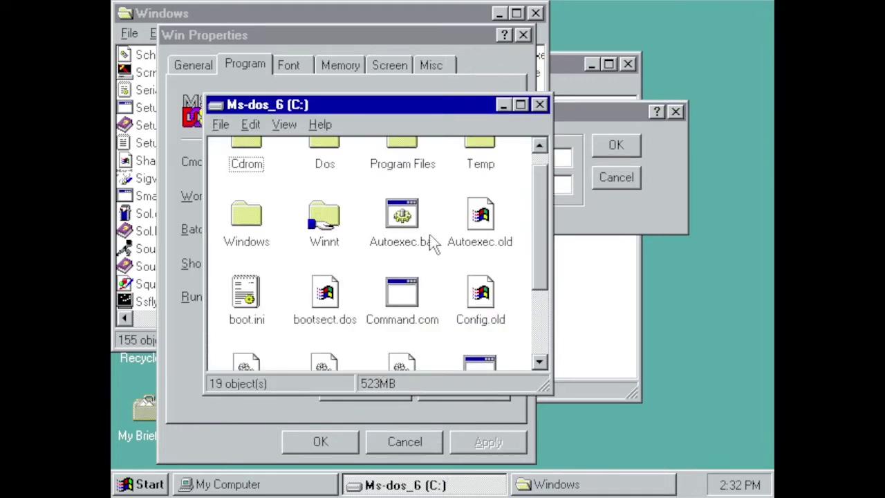
{"action": "scroll", "coordinate": [443, 235], "scroll_direction": "down", "scroll_amount": 3}
{"action": "left_click", "coordinate": [587, 222]}
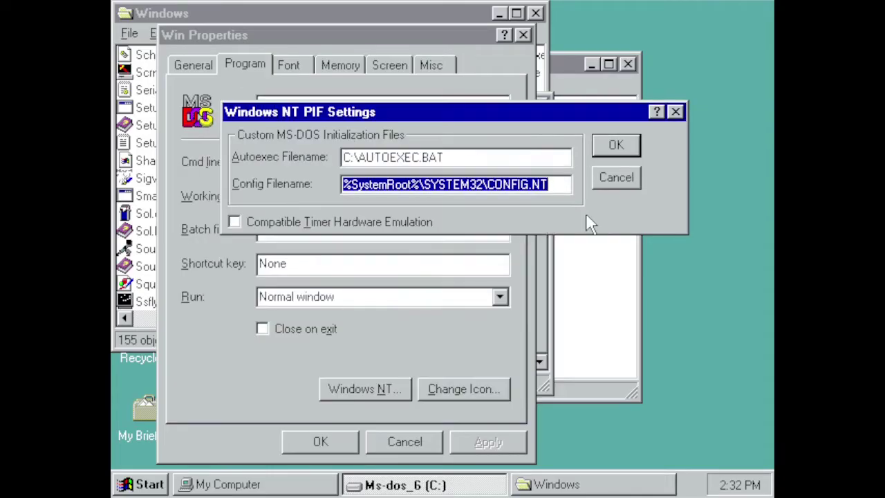
{"action": "left_click", "coordinate": [442, 486]}
{"action": "scroll", "coordinate": [481, 280], "scroll_direction": "up", "scroll_amount": 3}
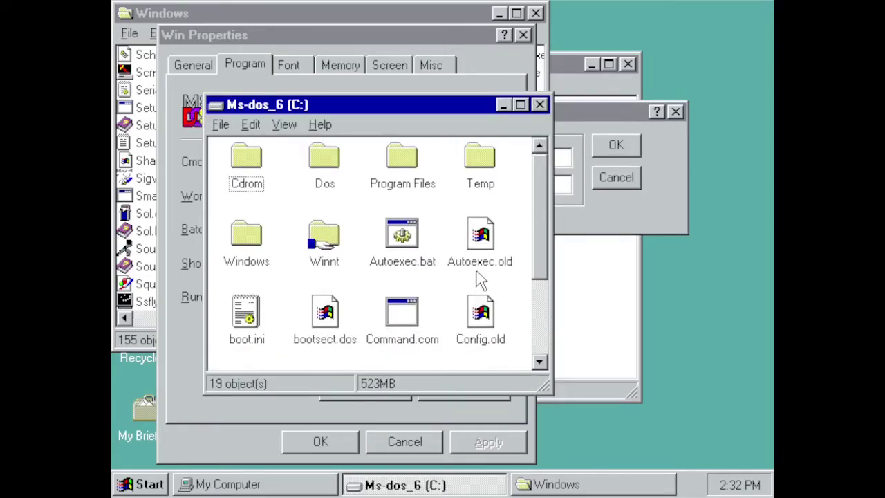
{"action": "scroll", "coordinate": [481, 280], "scroll_direction": "down", "scroll_amount": 3}
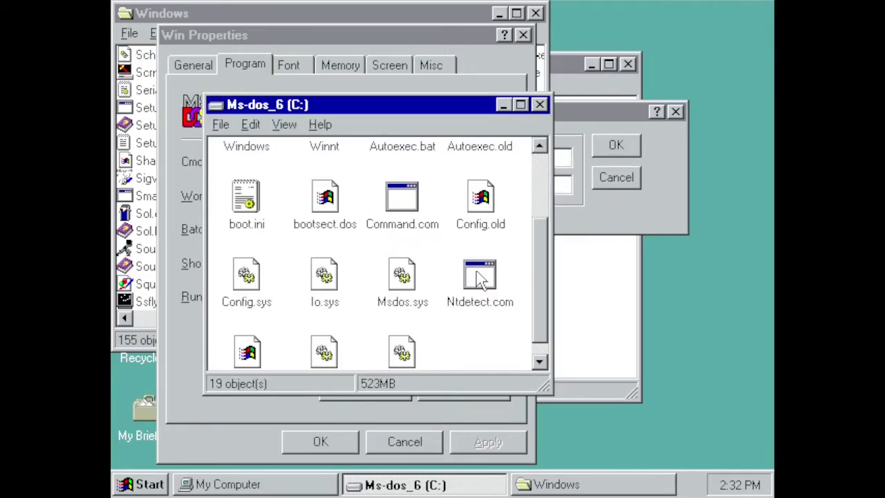
{"action": "scroll", "coordinate": [480, 238], "scroll_direction": "down", "scroll_amount": 1}
{"action": "left_click", "coordinate": [563, 228]}
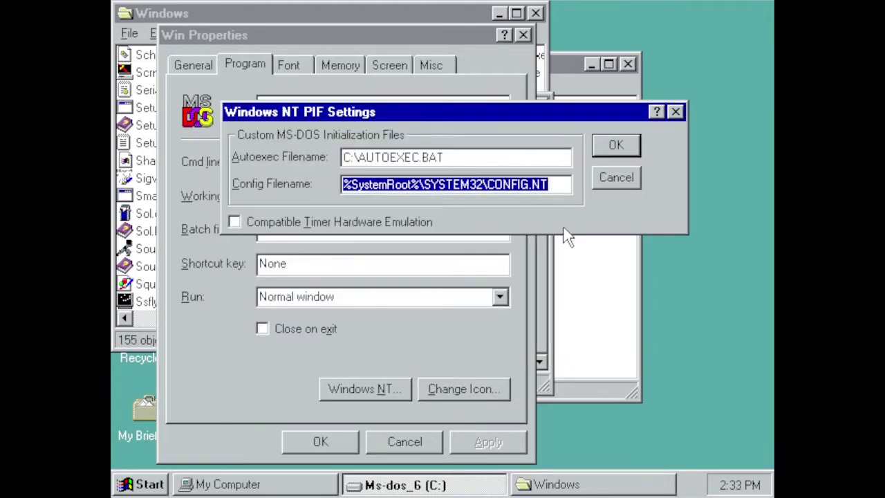
{"action": "left_click", "coordinate": [473, 485]}
{"action": "scroll", "coordinate": [470, 218], "scroll_direction": "up", "scroll_amount": 2}
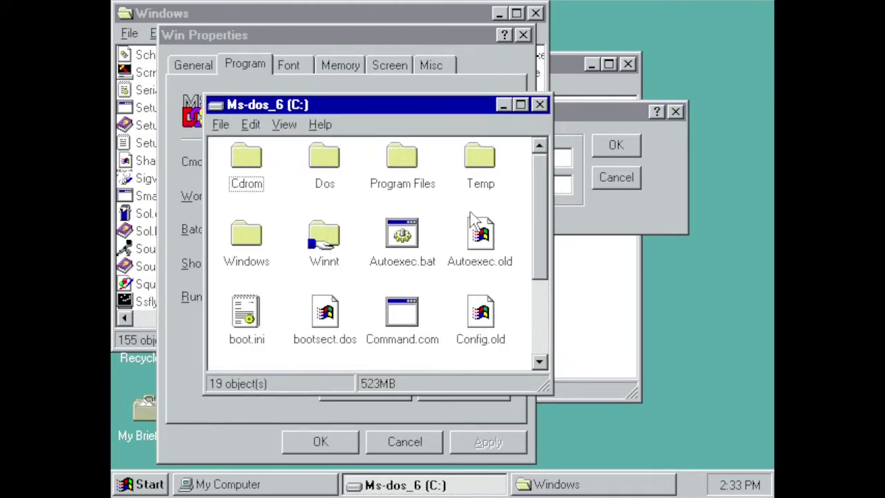
{"action": "scroll", "coordinate": [472, 218], "scroll_direction": "down", "scroll_amount": 2}
{"action": "left_click", "coordinate": [613, 219]}
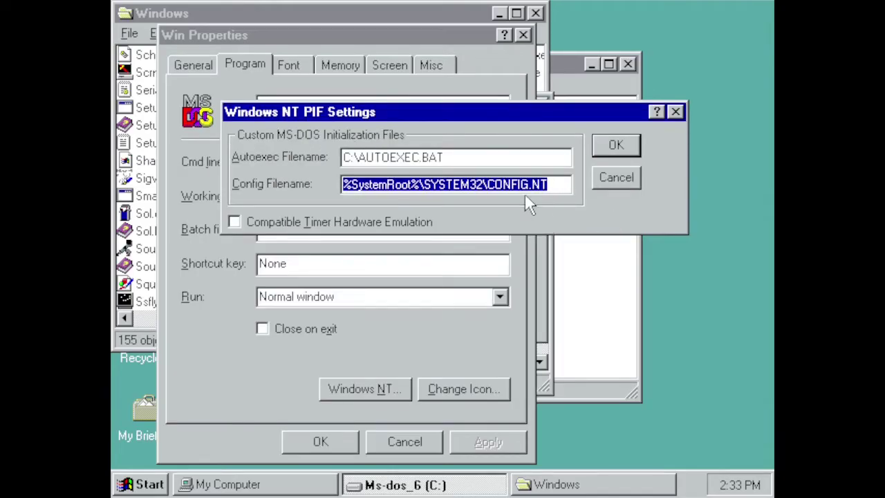
- Set the Config filename to C:\CONFIG.SYS, turn on compatible timer hardware emulation, and accept the PIF settings
{"action": "type", "text": "C:\\CONFIG."}
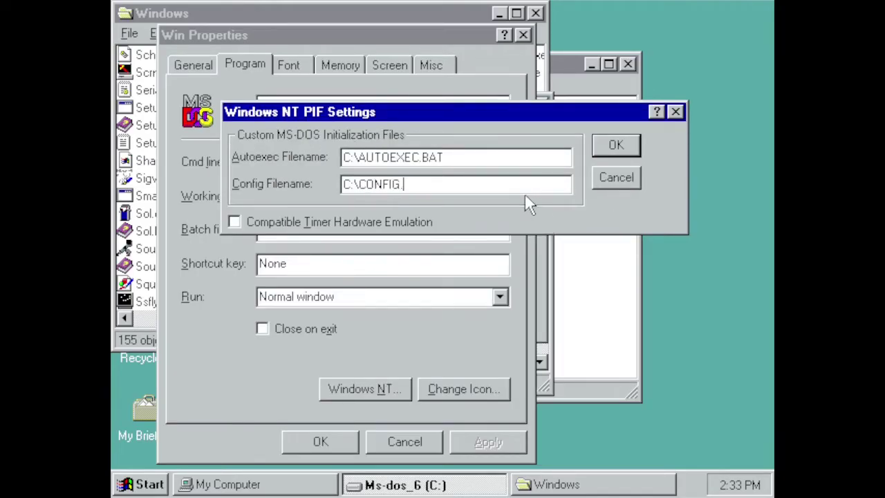
{"action": "type", "text": "SYS"}
{"action": "left_click", "coordinate": [400, 226]}
{"action": "left_click", "coordinate": [615, 146]}
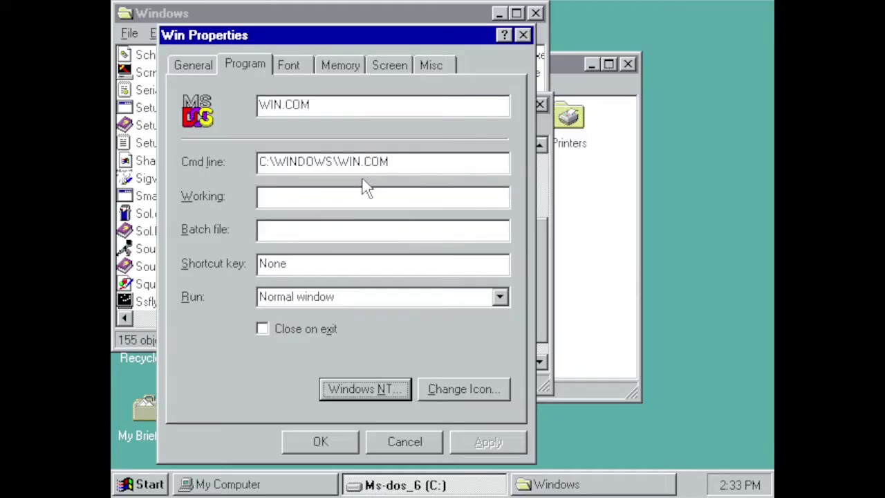
- Review the memory properties of WIN.COM, set its screen usage to full-screen, and save the properties
{"action": "left_click", "coordinate": [296, 63]}
{"action": "left_click", "coordinate": [356, 66]}
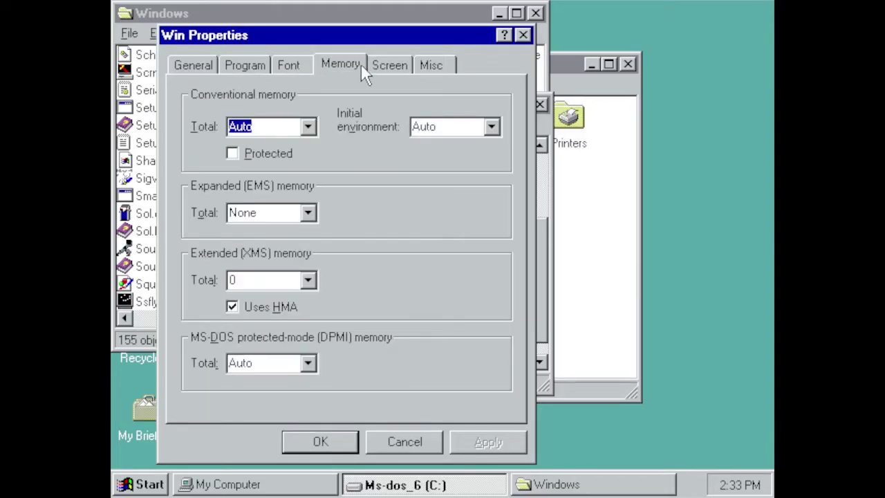
{"action": "left_click", "coordinate": [308, 126]}
{"action": "left_click", "coordinate": [308, 127]}
{"action": "left_click", "coordinate": [395, 66]}
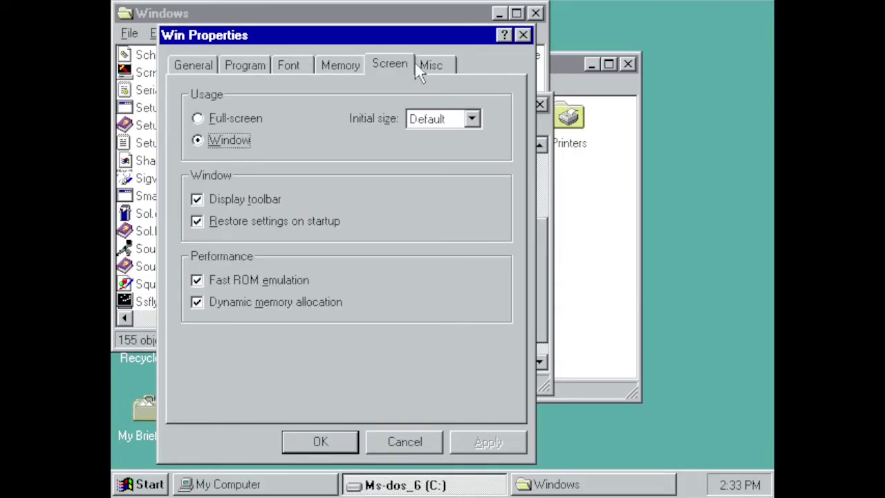
{"action": "left_click", "coordinate": [229, 116]}
{"action": "left_click", "coordinate": [489, 440]}
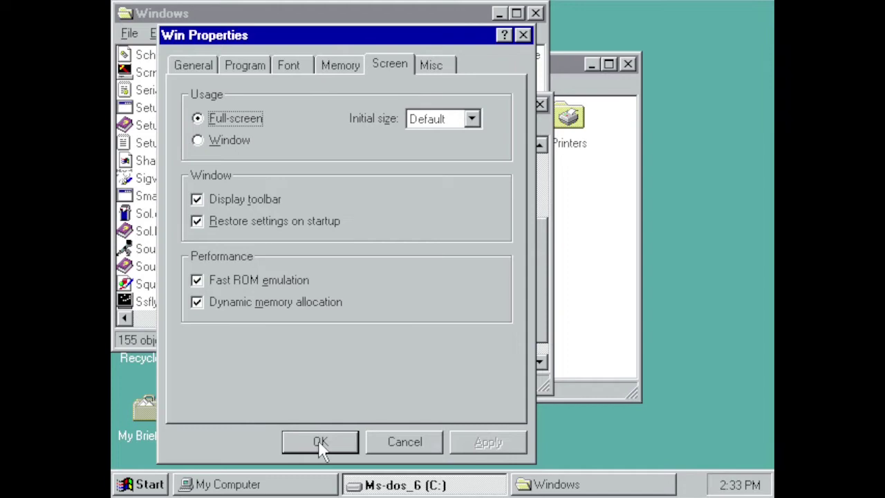
{"action": "left_click", "coordinate": [318, 440]}
- Try to run Win.com from the Windows folder and dismiss the Dr. Watson error
{"action": "left_click", "coordinate": [385, 72]}
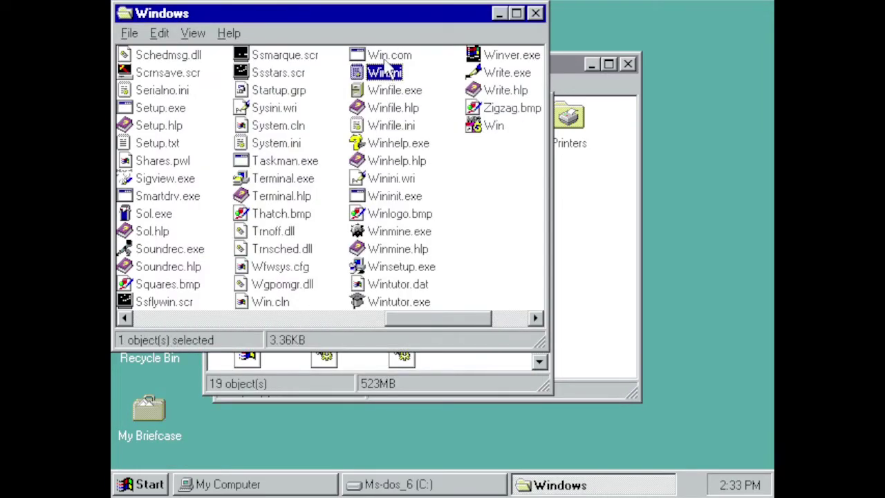
{"action": "double_click", "coordinate": [385, 60]}
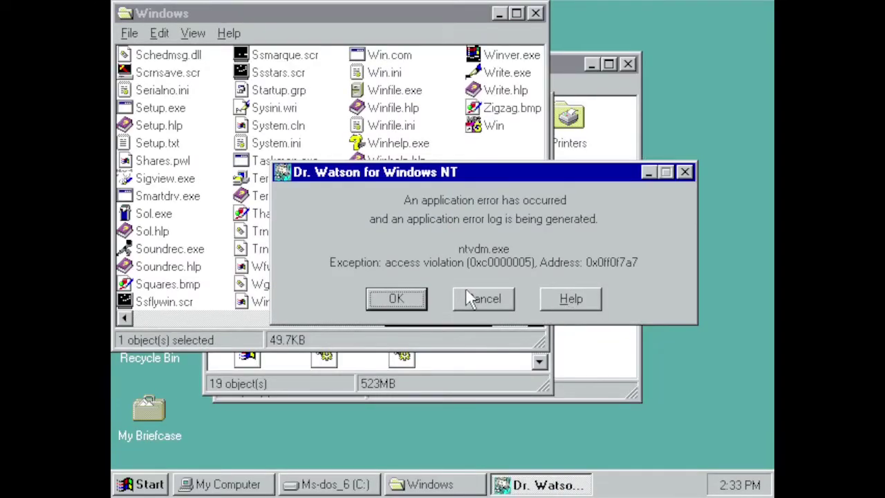
{"action": "left_click", "coordinate": [404, 307]}
{"action": "mouse_move", "coordinate": [450, 323]}
{"action": "left_mouse_down"}
{"action": "mouse_move", "coordinate": [505, 330]}
{"action": "mouse_move", "coordinate": [435, 322]}
{"action": "left_mouse_up"}
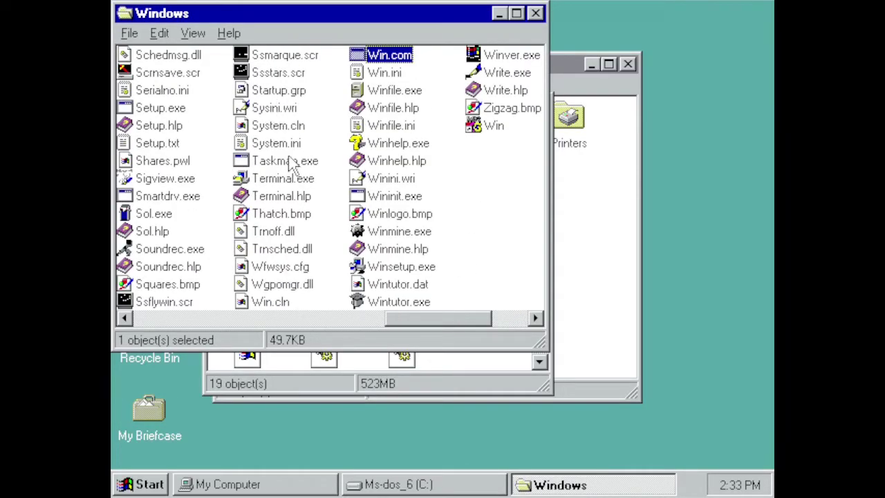
- Move the Windows folder window away from the screen edge and try running Win.com a second time
{"action": "left_click_drag", "start_coordinate": [339, 14], "coordinate": [376, 40]}
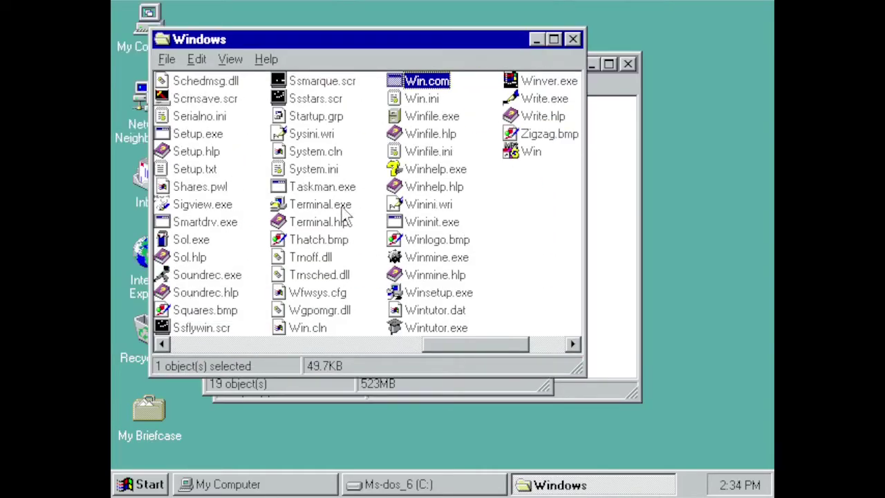
{"action": "double_click", "coordinate": [445, 86]}
{"action": "key", "text": "Return"}
- Turn off compatible timer hardware emulation in the Windows NT PIF settings of Win.com, and cancel out of its properties
{"action": "right_click", "coordinate": [443, 79]}
{"action": "left_click", "coordinate": [477, 247]}
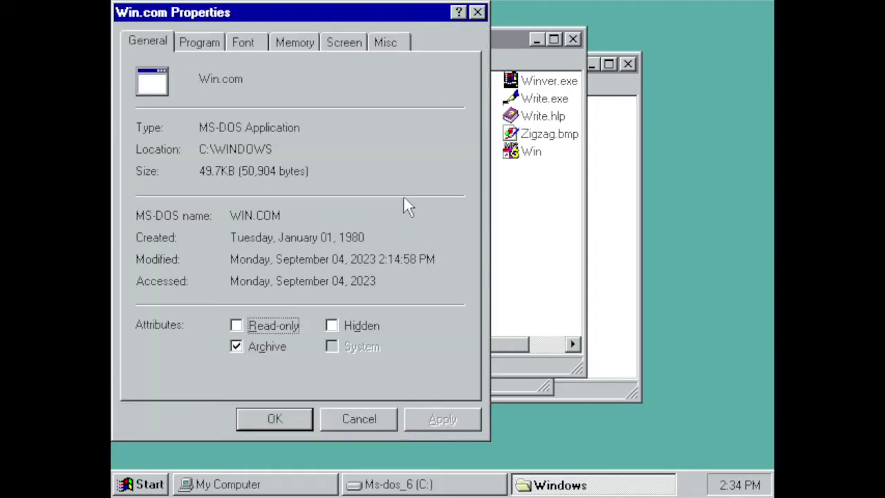
{"action": "left_click", "coordinate": [211, 40]}
{"action": "left_click", "coordinate": [324, 368]}
{"action": "left_click", "coordinate": [343, 157]}
{"action": "left_click", "coordinate": [533, 79]}
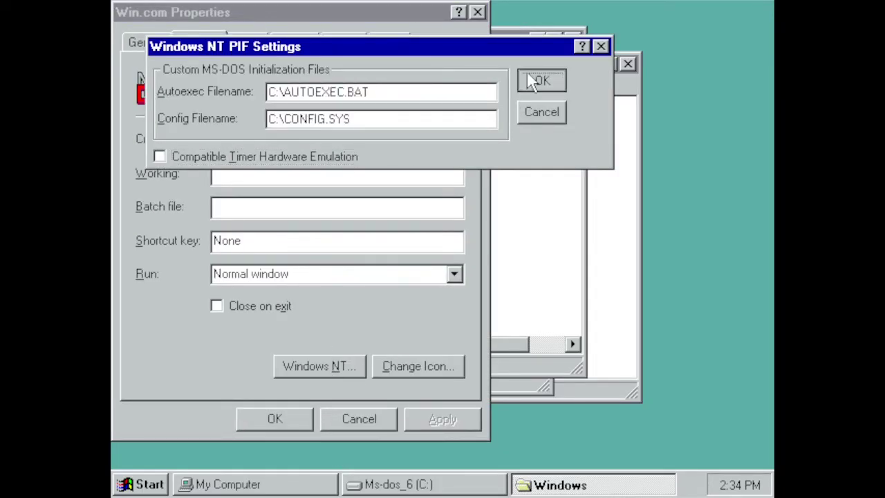
{"action": "left_click", "coordinate": [352, 419]}
- Try once more to run Win.com, dismiss the error, and select Wininit.exe
{"action": "double_click", "coordinate": [440, 82]}
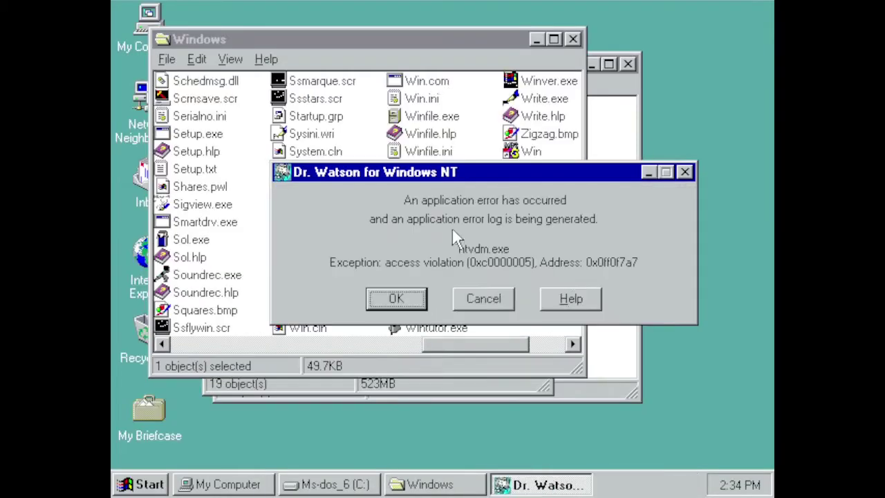
{"action": "key", "text": "Return"}
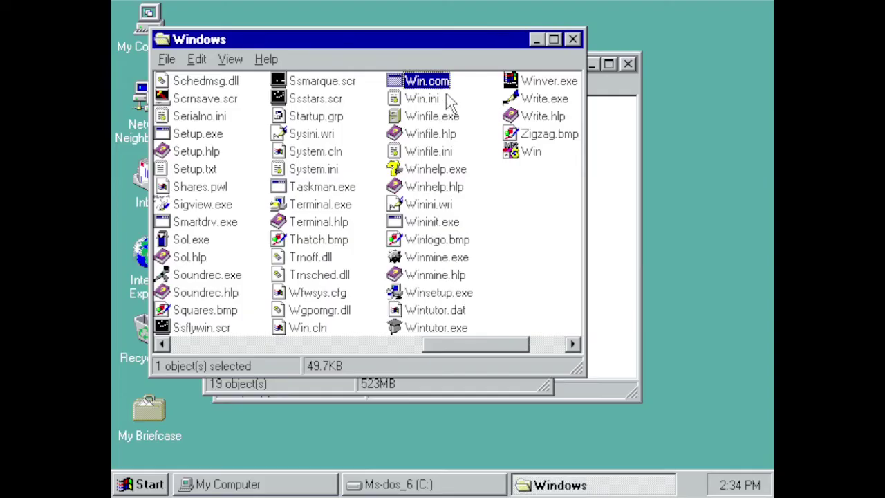
{"action": "left_click", "coordinate": [453, 227]}
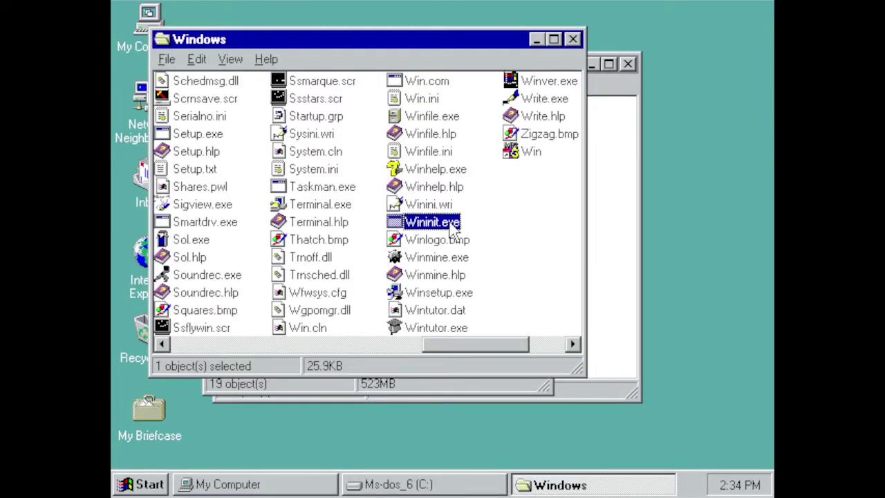
- Check the Windows version by running Winver.exe and viewing the folder window's About information
{"action": "left_click_drag", "start_coordinate": [450, 349], "coordinate": [498, 354]}
{"action": "double_click", "coordinate": [428, 81]}
{"action": "left_click", "coordinate": [336, 164]}
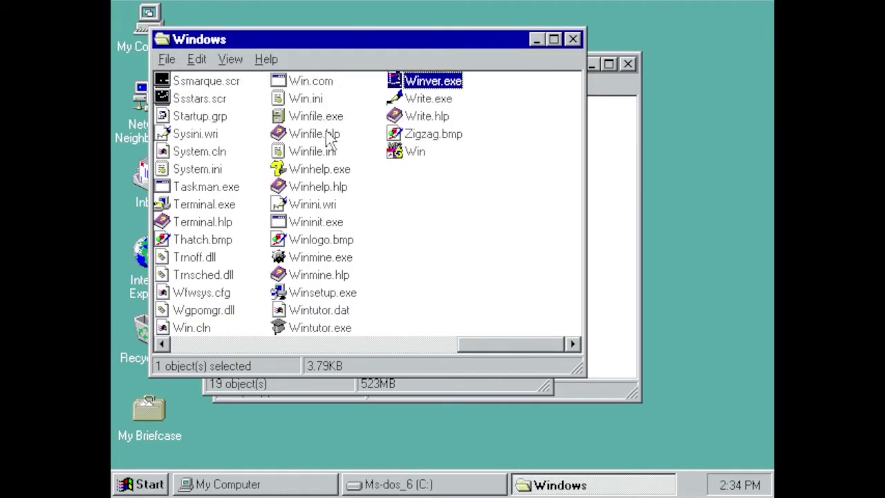
{"action": "left_click", "coordinate": [267, 59]}
{"action": "left_click", "coordinate": [297, 105]}
{"action": "left_click", "coordinate": [491, 369]}
- Try to run the Win shortcut in the Windows folder and dismiss the Dr. Watson error
{"action": "double_click", "coordinate": [413, 153]}
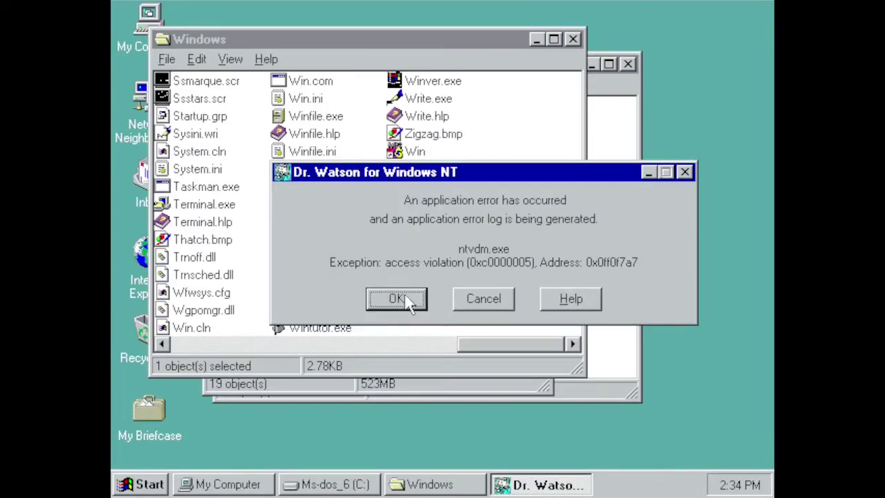
{"action": "left_click", "coordinate": [408, 301]}
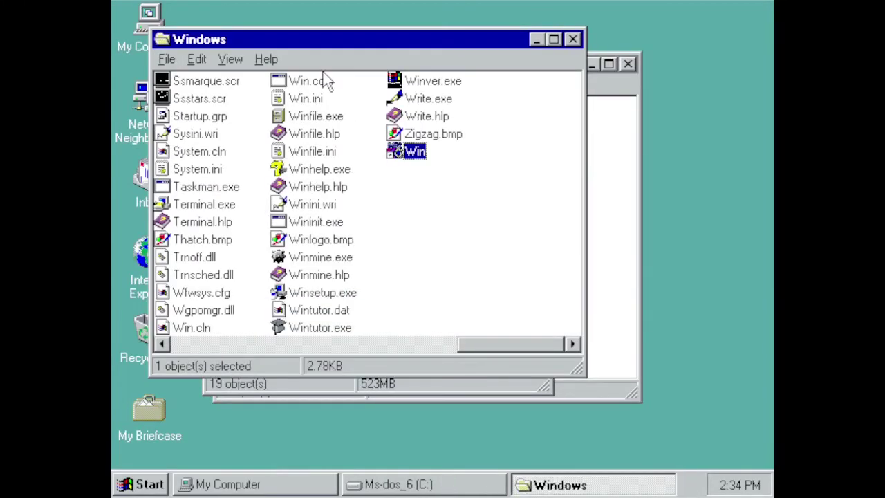
- Open the properties of Win.com and examine the available extended, DPMI and initial environment memory options
{"action": "right_click", "coordinate": [327, 81]}
{"action": "left_click", "coordinate": [384, 248]}
{"action": "left_click", "coordinate": [296, 43]}
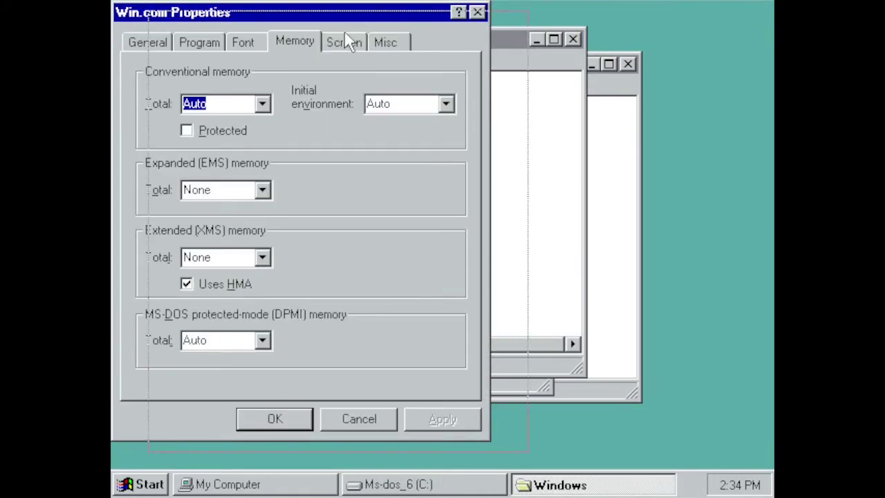
{"action": "left_click", "coordinate": [300, 268]}
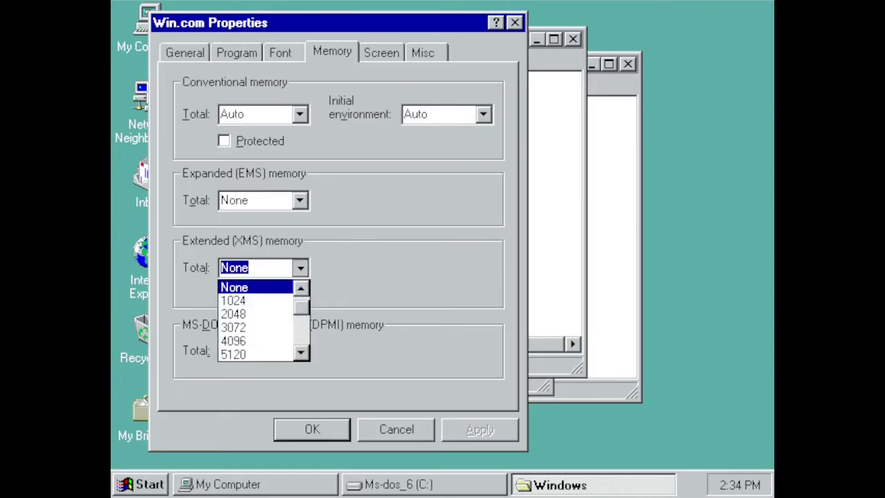
{"action": "left_click", "coordinate": [299, 267]}
{"action": "left_click", "coordinate": [300, 350]}
{"action": "left_click", "coordinate": [300, 351]}
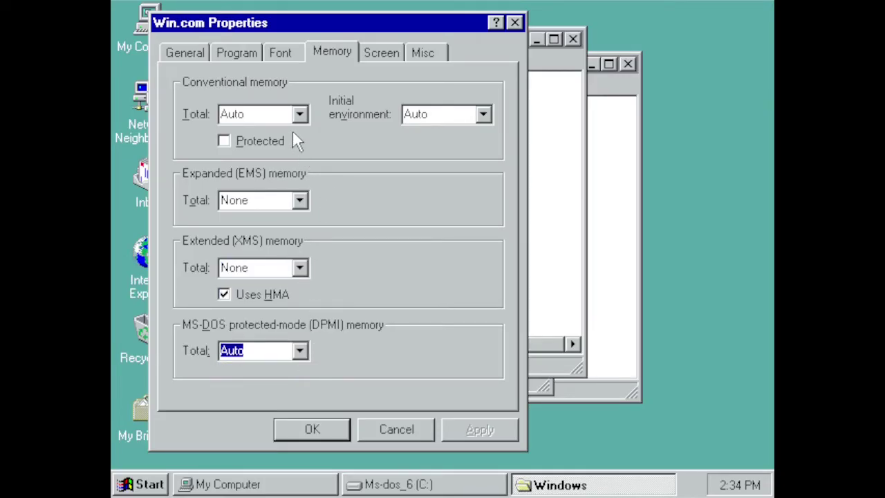
{"action": "left_click", "coordinate": [482, 115]}
{"action": "left_click", "coordinate": [483, 115]}
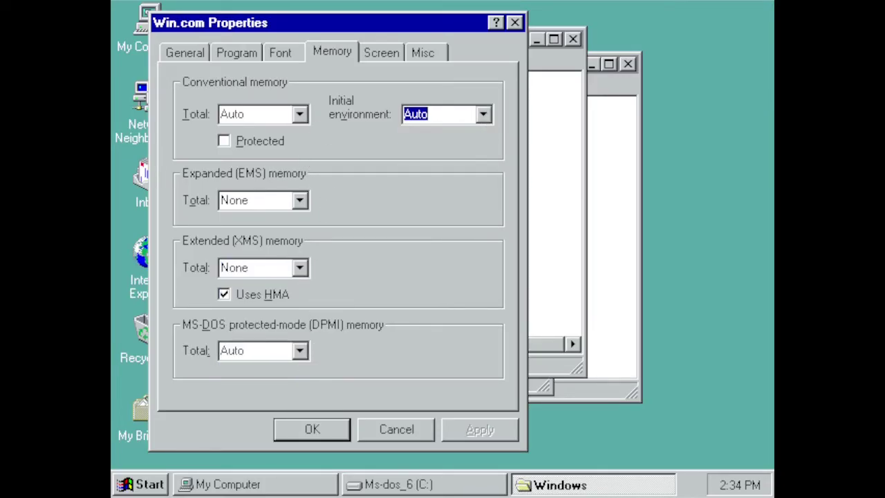
- Examine Win.com's screen, general and miscellaneous properties
{"action": "left_click", "coordinate": [384, 55]}
{"action": "left_click", "coordinate": [447, 108]}
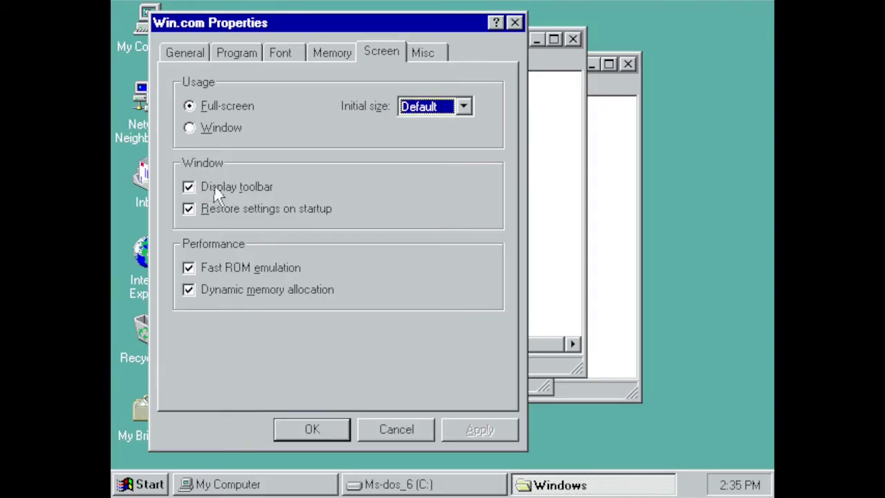
{"action": "left_click", "coordinate": [417, 52]}
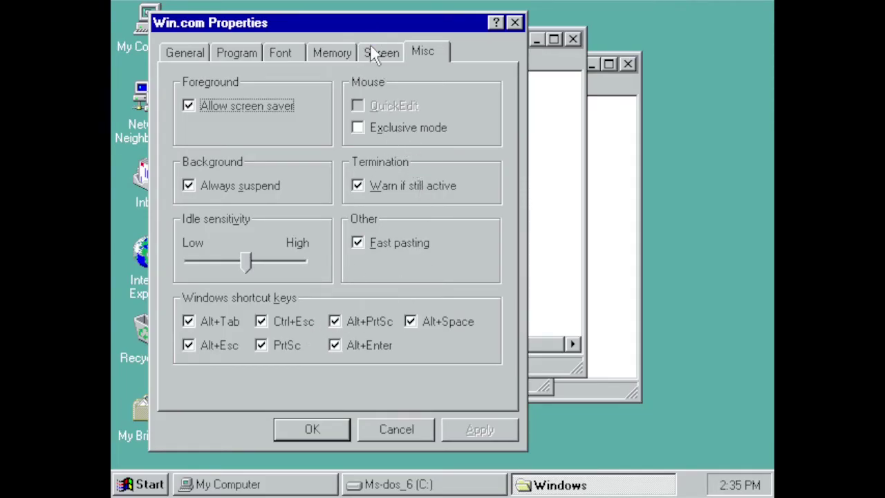
{"action": "left_click", "coordinate": [198, 54]}
{"action": "left_click", "coordinate": [423, 52]}
- Disable the Alt+Tab and Alt+Space Windows shortcut keys for Win.com and apply the settings
{"action": "left_click", "coordinate": [218, 321]}
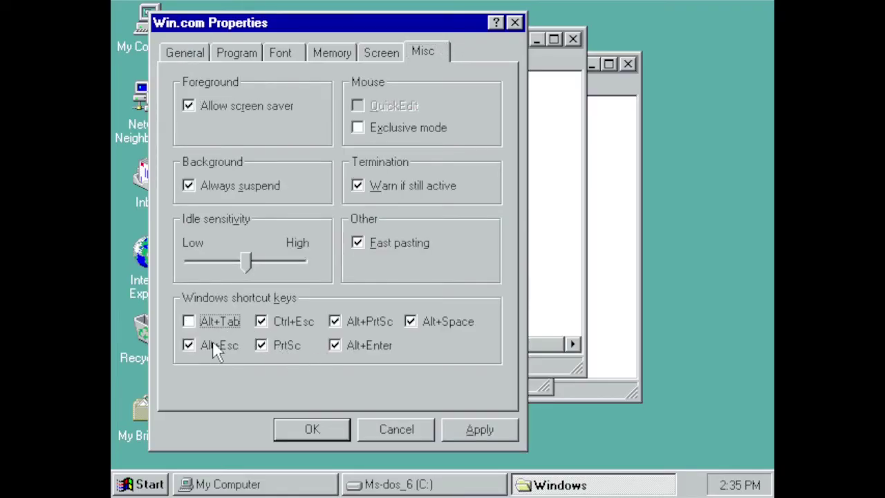
{"action": "left_click", "coordinate": [443, 322]}
{"action": "left_click", "coordinate": [477, 430]}
{"action": "left_click", "coordinate": [297, 429]}
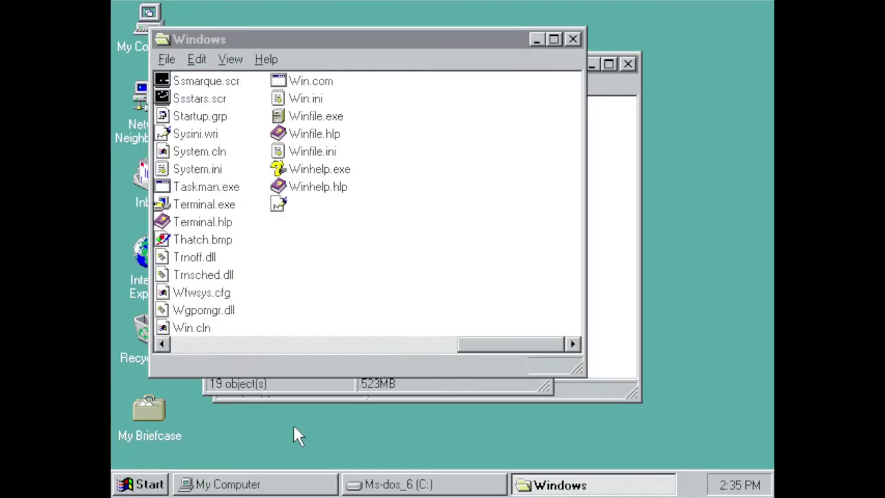
- Try to run Win.com with the changed shortcut key settings and dismiss the Dr. Watson error
{"action": "left_click", "coordinate": [311, 79]}
{"action": "double_click", "coordinate": [311, 80]}
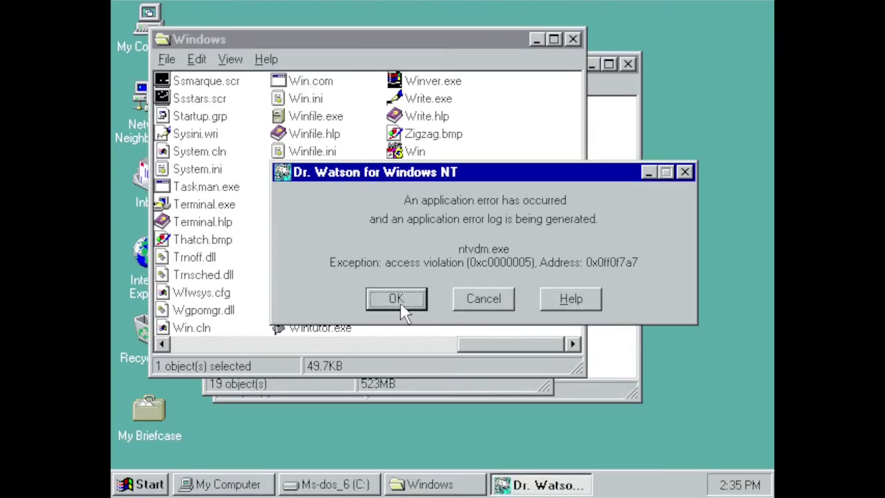
{"action": "left_click", "coordinate": [399, 299]}
- Run Progman.exe from the Windows folder, view its About information, and close Program Manager
{"action": "left_click_drag", "start_coordinate": [514, 349], "coordinate": [355, 347]}
{"action": "double_click", "coordinate": [325, 259]}
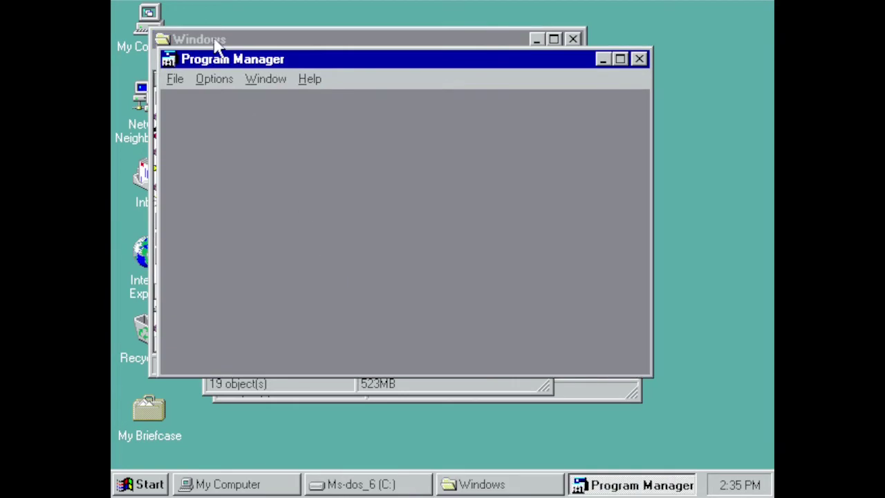
{"action": "left_click", "coordinate": [174, 79]}
{"action": "mouse_move", "coordinate": [313, 80]}
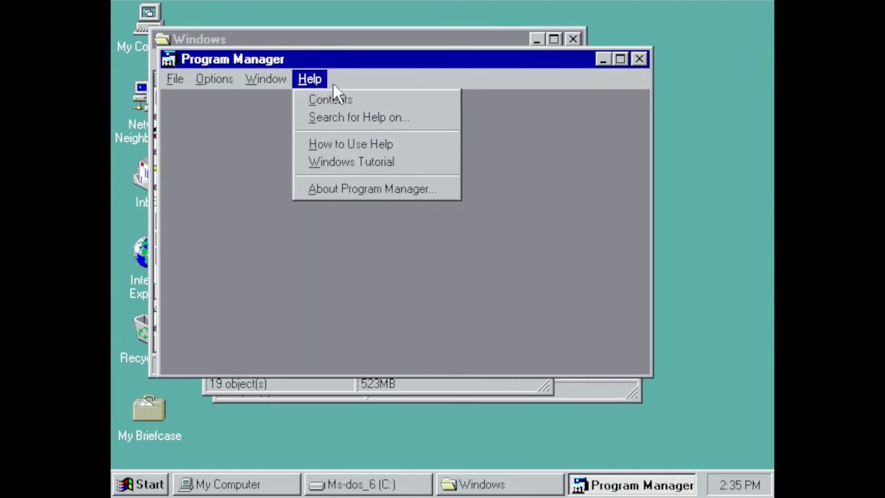
{"action": "left_click", "coordinate": [363, 188]}
{"action": "left_click", "coordinate": [469, 391]}
{"action": "left_click", "coordinate": [637, 61]}
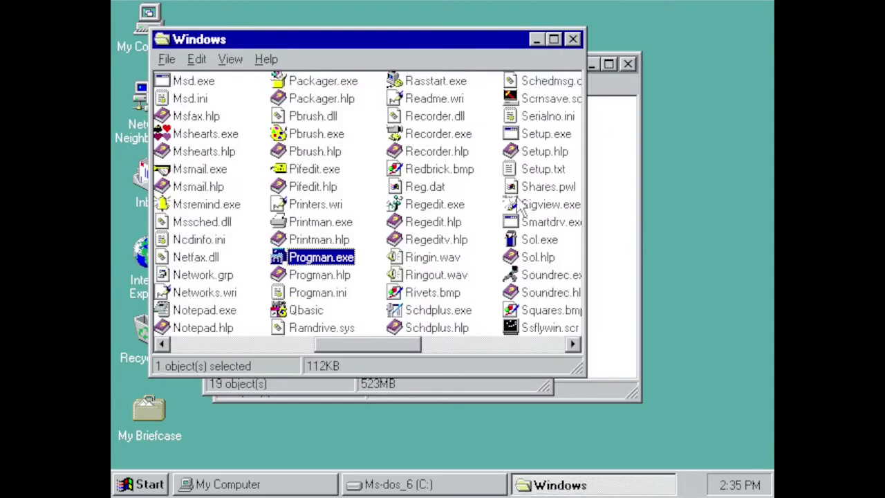
- Browse through the Windows folder's files, and close the Windows, My Computer and Ms-dos_6 (C:) windows
{"action": "left_click_drag", "start_coordinate": [393, 346], "coordinate": [225, 349]}
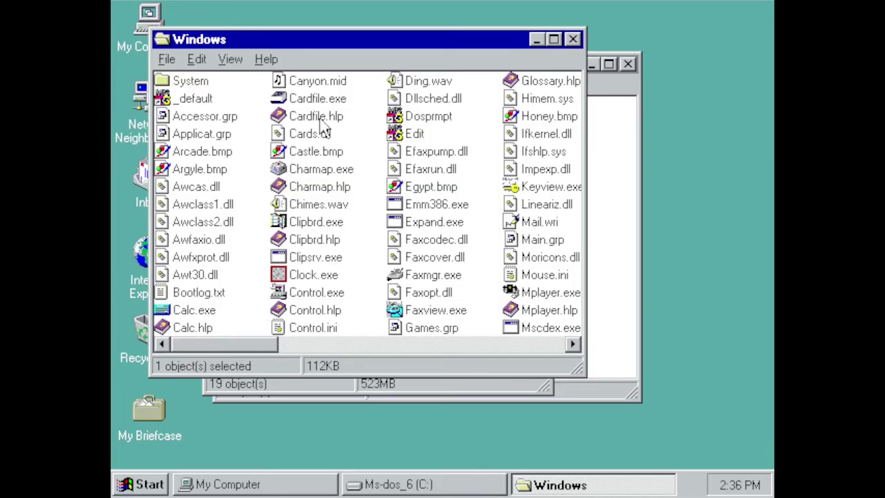
{"action": "left_click_drag", "start_coordinate": [270, 347], "coordinate": [592, 348]}
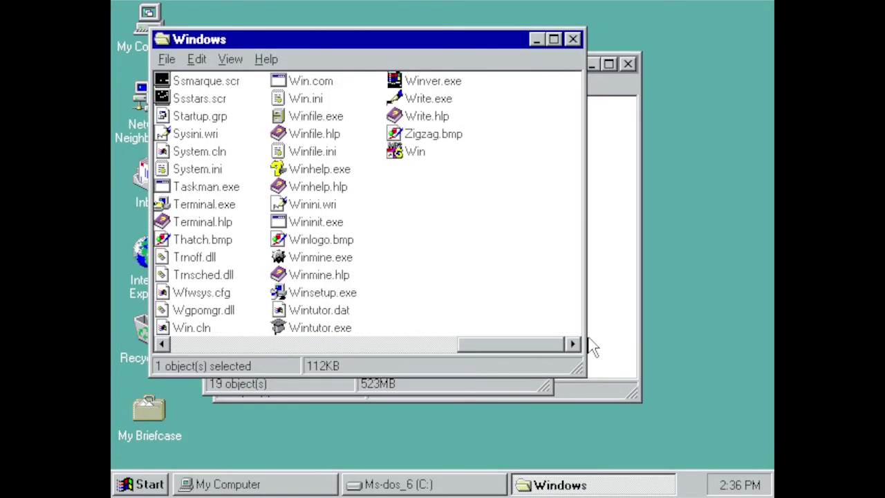
{"action": "left_click", "coordinate": [592, 347]}
{"action": "left_click", "coordinate": [380, 43]}
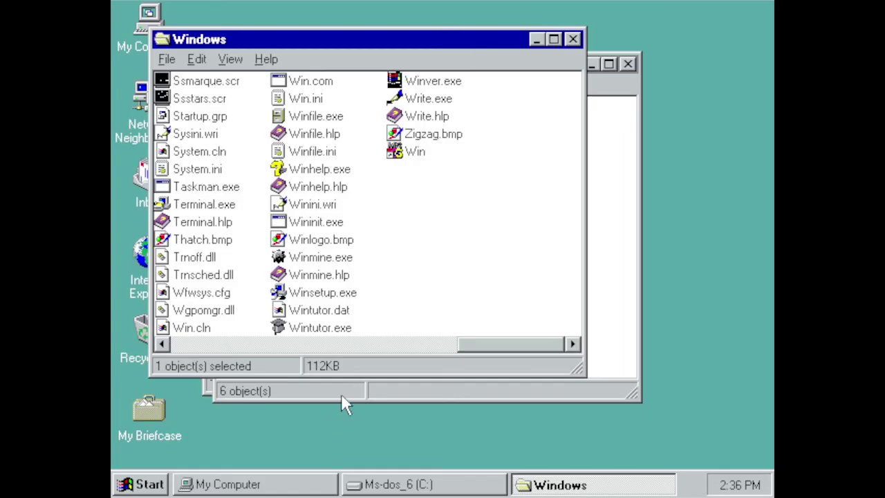
{"action": "left_click", "coordinate": [574, 39]}
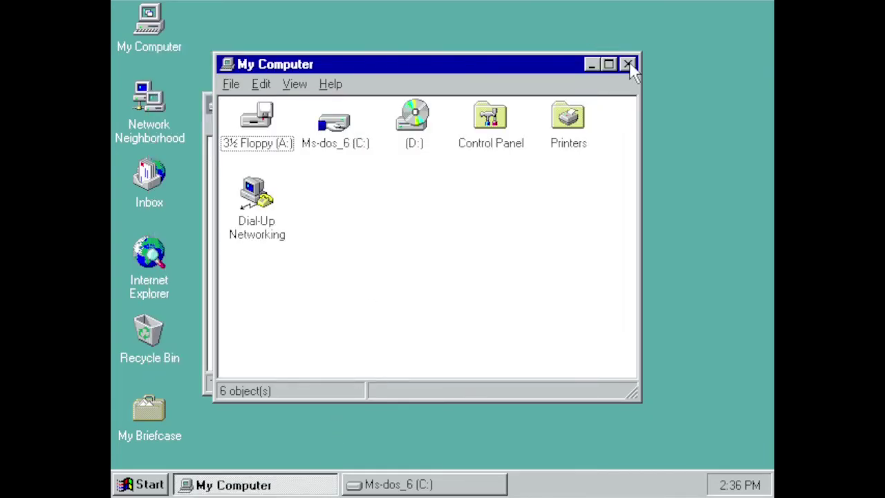
{"action": "left_click", "coordinate": [628, 64]}
{"action": "left_click", "coordinate": [540, 105]}
- Open Notepad and write "No, no Windows 3.1 possible on NT." and, after a blank line, "Anyway, thanks for the 50 subs."
{"action": "key", "text": "super+r"}
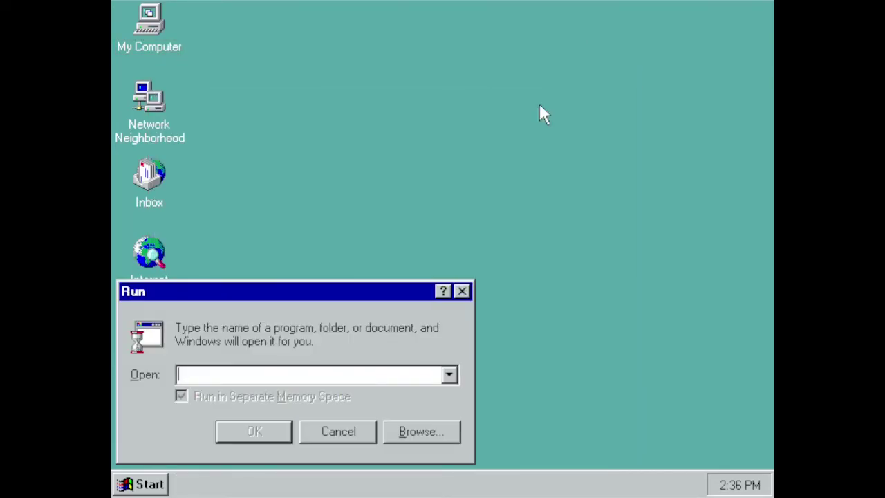
{"action": "type", "text": "notepad"}
{"action": "key", "text": "Return"}
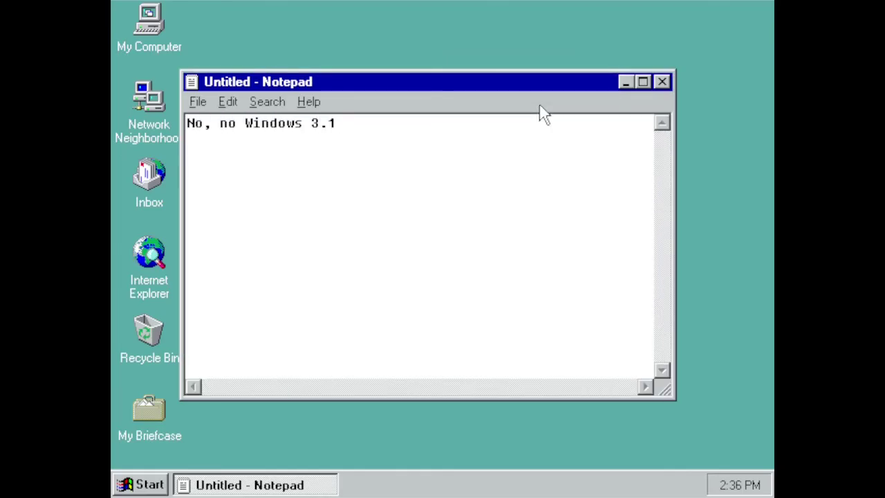
{"action": "type", "text": "No, no Windows 3.1 possible on NT."}
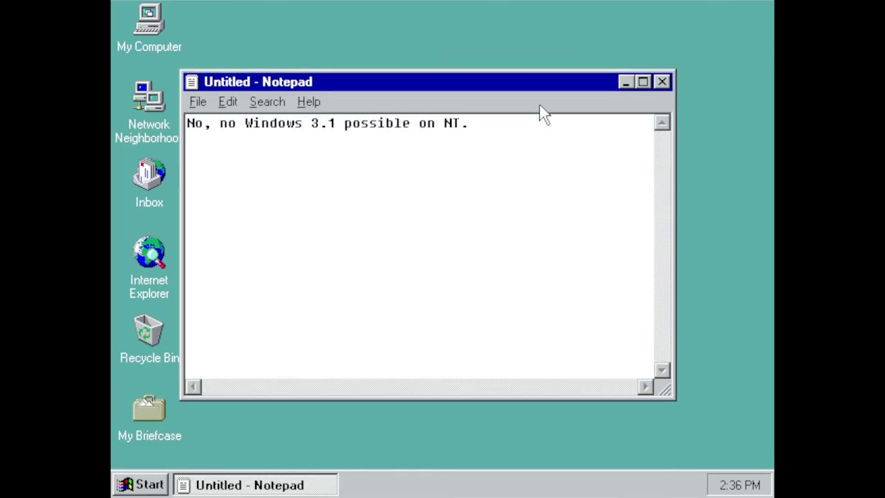
{"action": "type", "text": "  Anyway, than"}
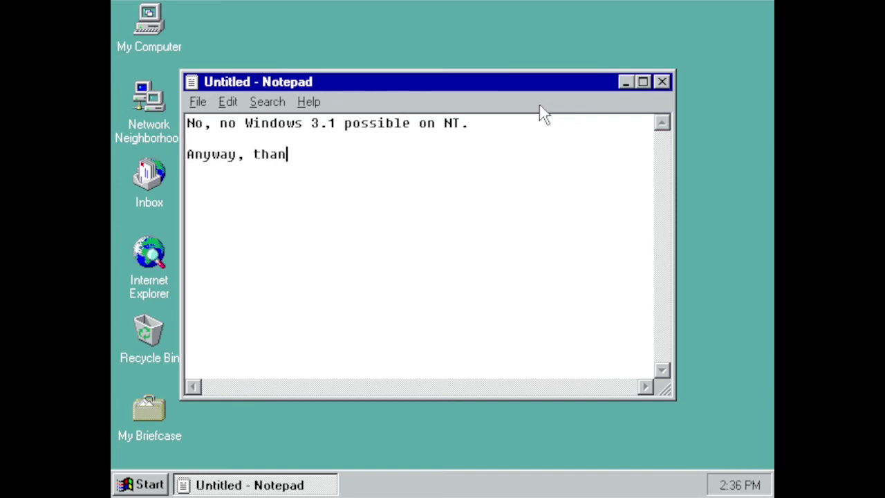
{"action": "type", "text": "ks for the 50 subs."}
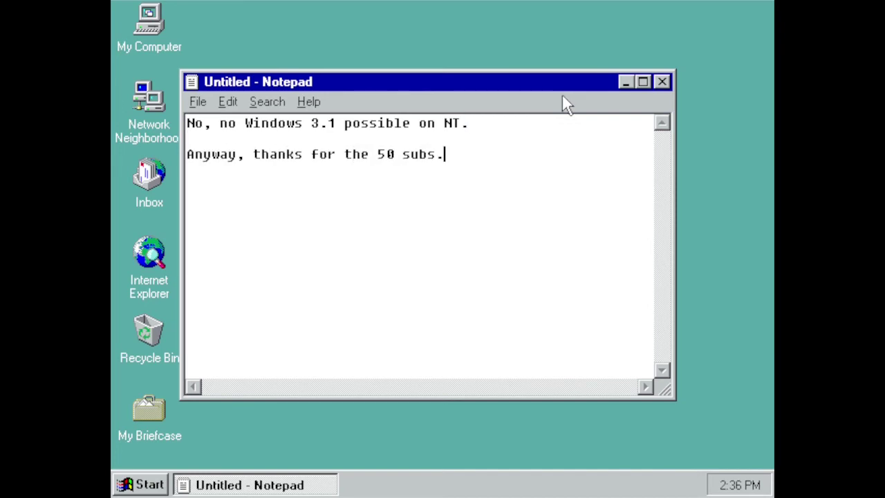
- Close Notepad without saving the note and shut down the computer
{"action": "left_click", "coordinate": [663, 83]}
{"action": "left_click", "coordinate": [457, 296]}
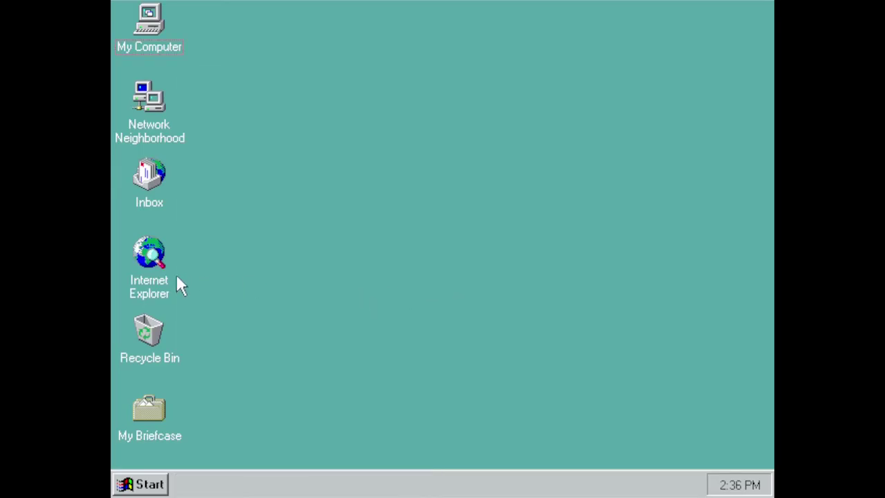
{"action": "left_click", "coordinate": [163, 490]}
{"action": "left_click", "coordinate": [218, 452]}
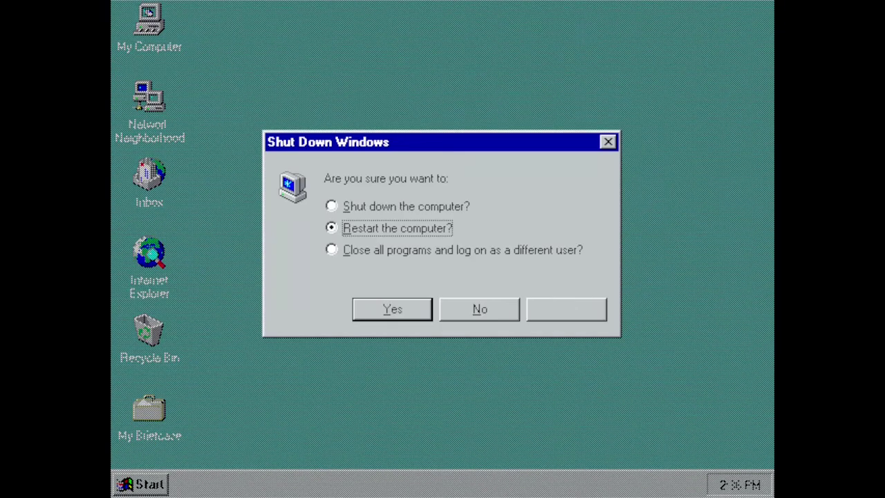
{"action": "left_click", "coordinate": [414, 204]}
{"action": "left_click", "coordinate": [410, 308]}
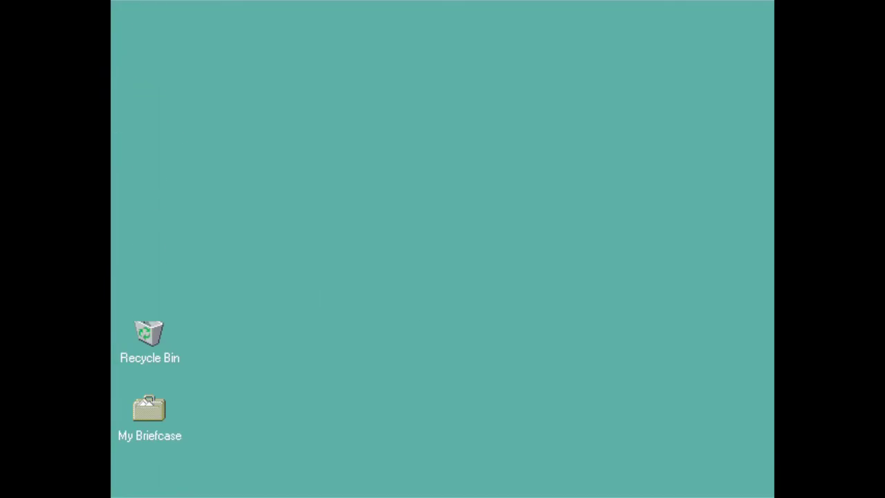